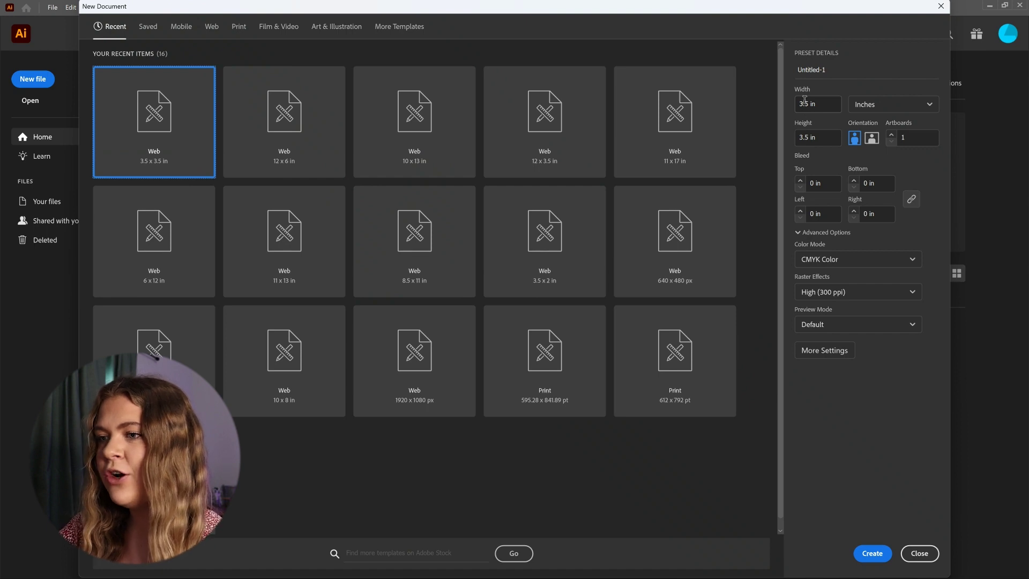
Create a new 10 x 7 in landscape document with CMYK colour mode.
double_click(804, 104)
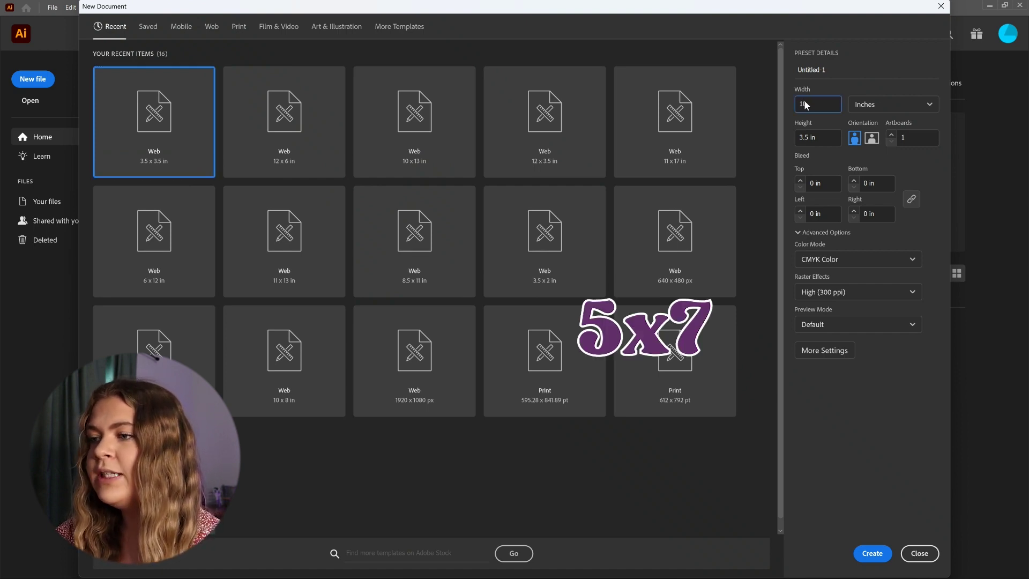
text(10)
key(Tab)
key(Tab)
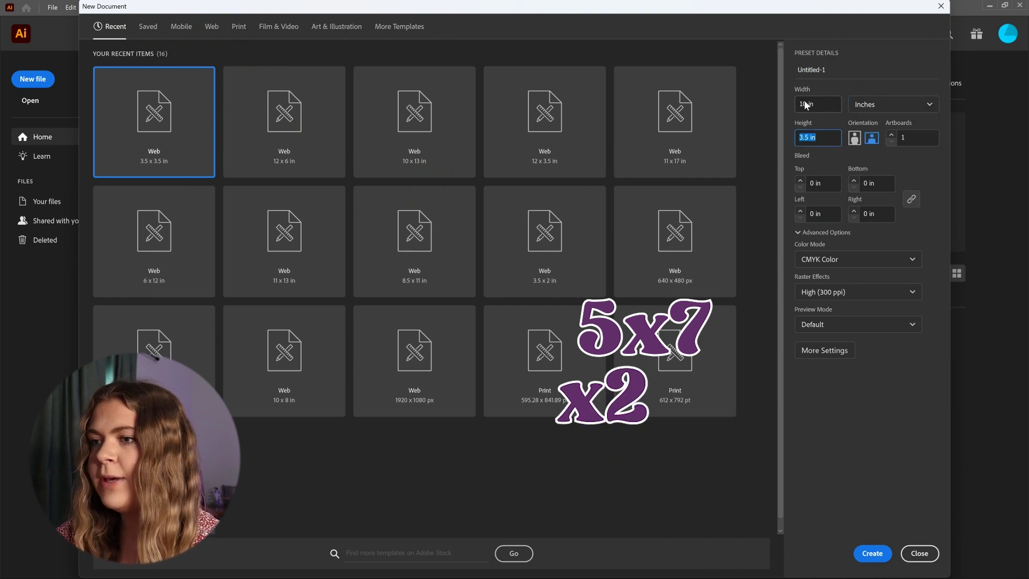
key(Tab)
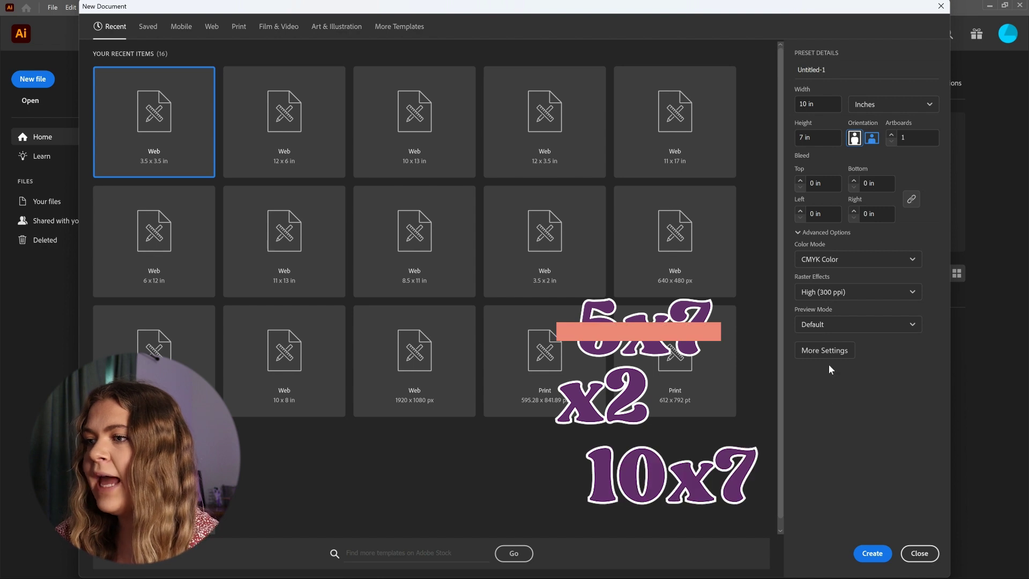
click(840, 260)
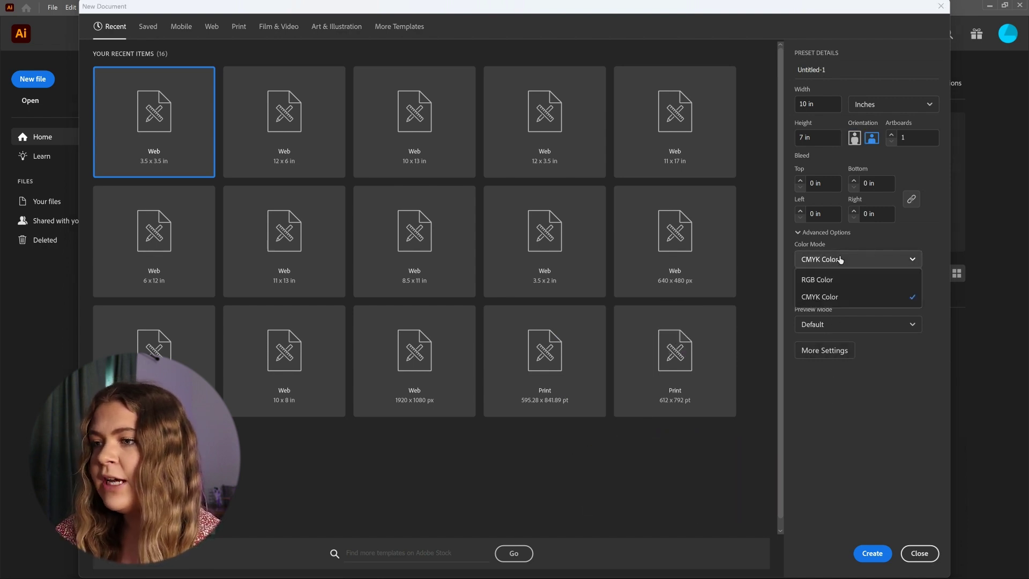
click(828, 299)
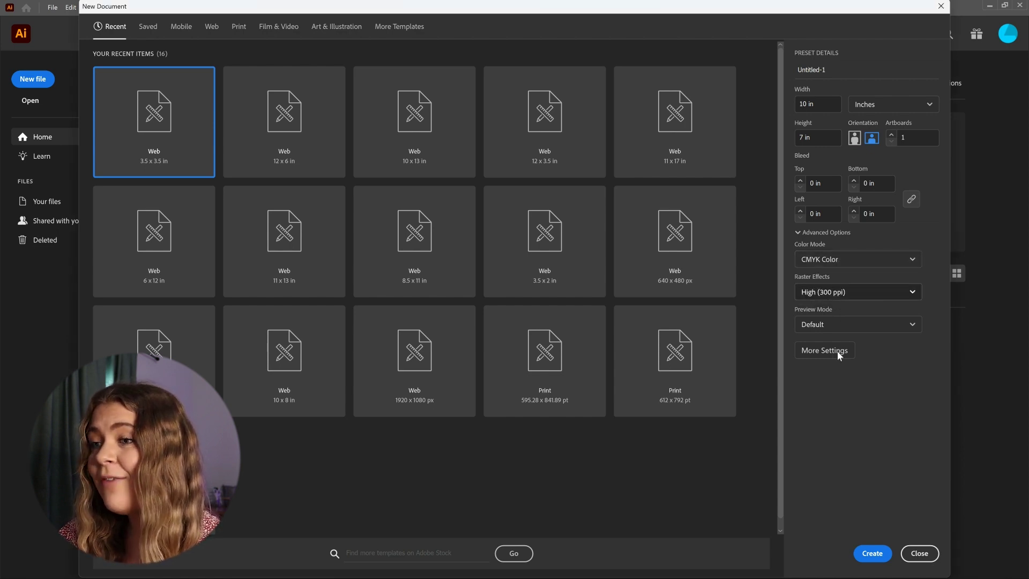
click(869, 555)
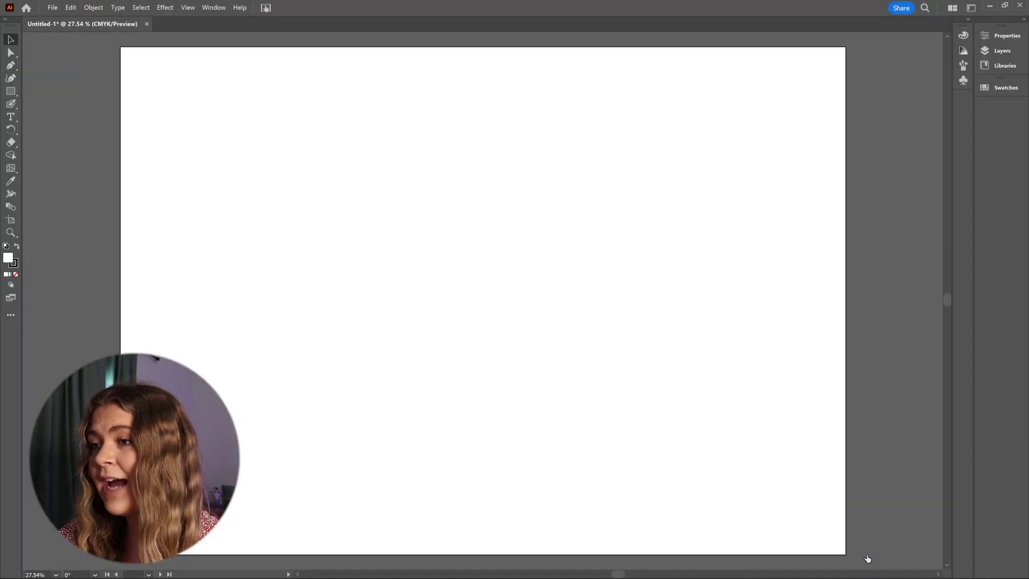
Show rulers, centre a vertical fold guide at 5 in, and import the bunny image.
key(ctrl+r)
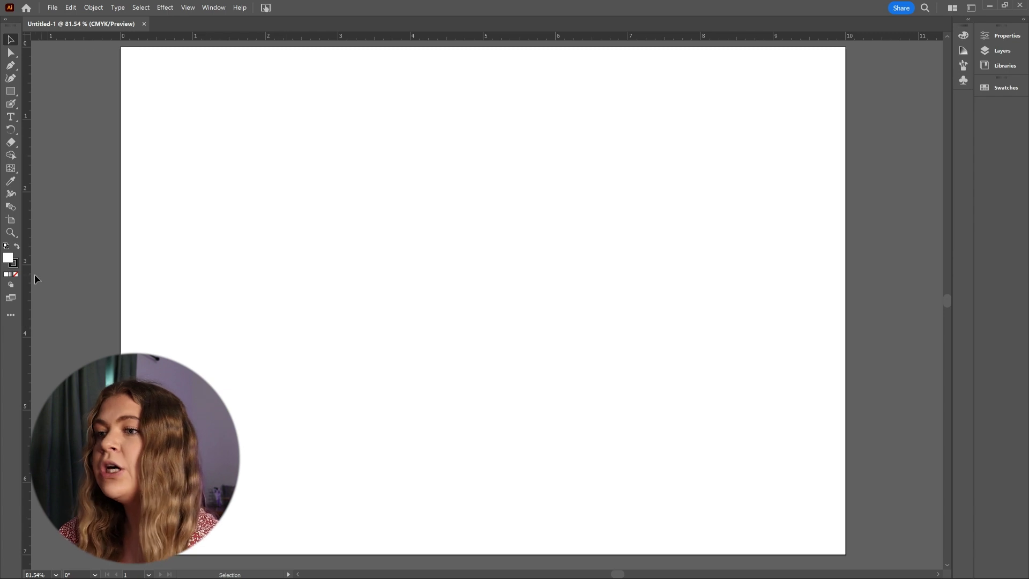
drag(40, 271, 376, 326)
drag(478, 324, 485, 325)
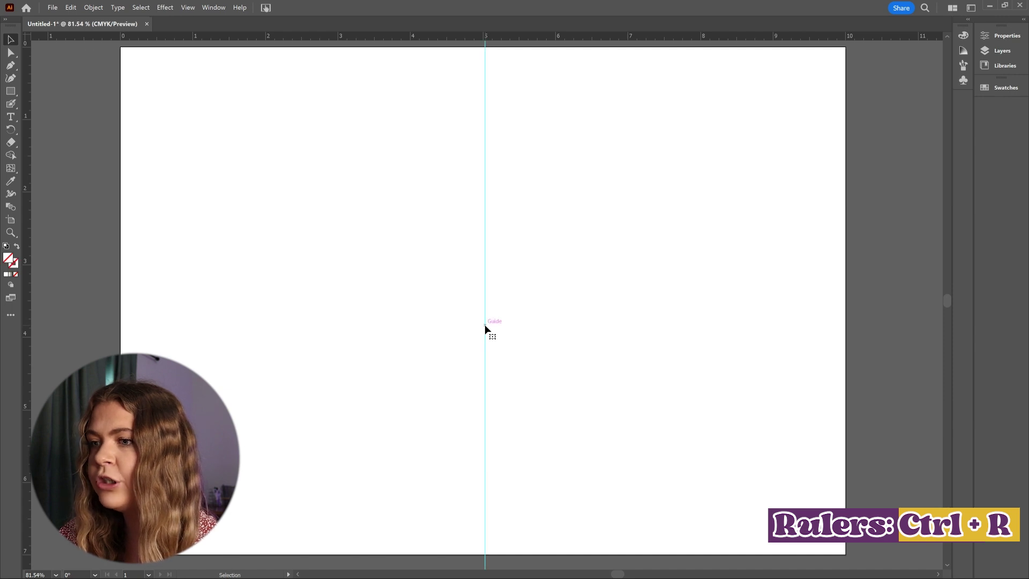
click(1006, 36)
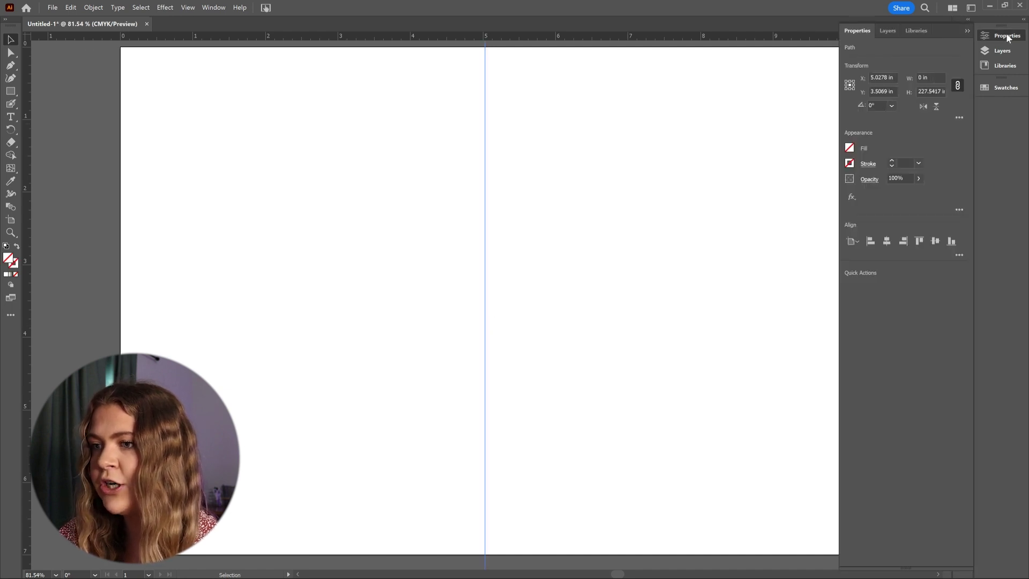
click(888, 245)
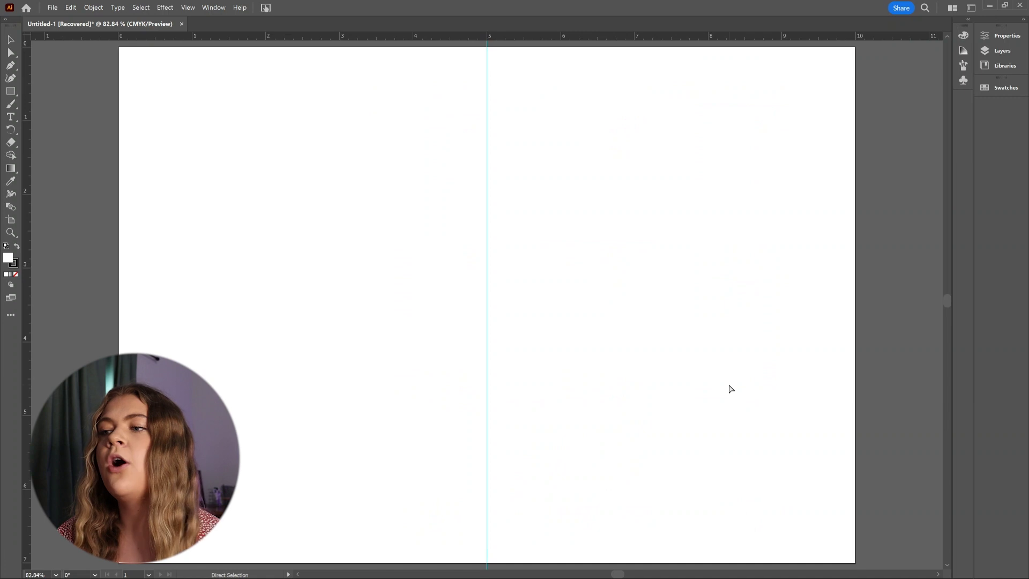
key(ctrl+v)
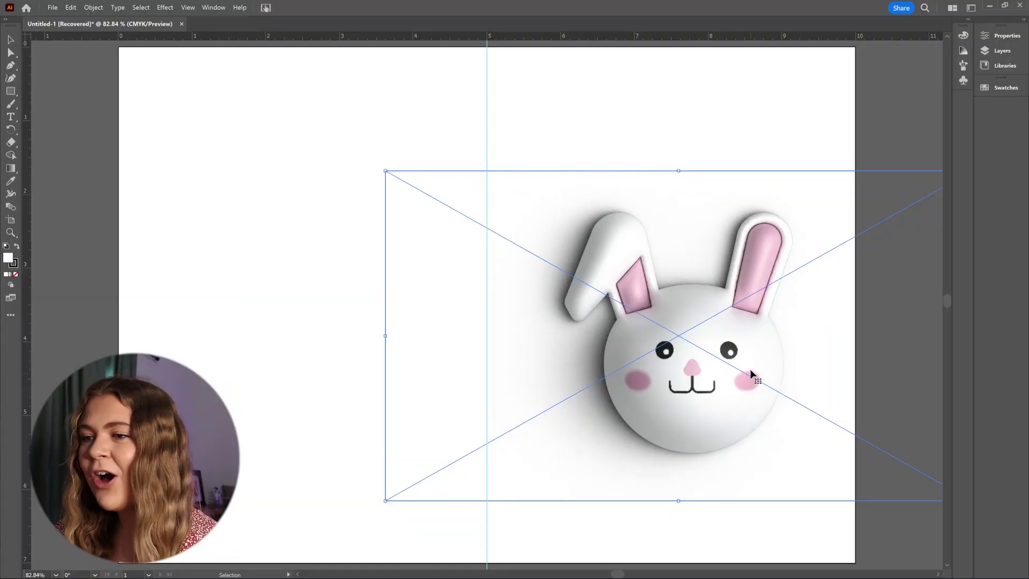
Deselect the bunny image once it sits right of the 5 in guide.
click(613, 160)
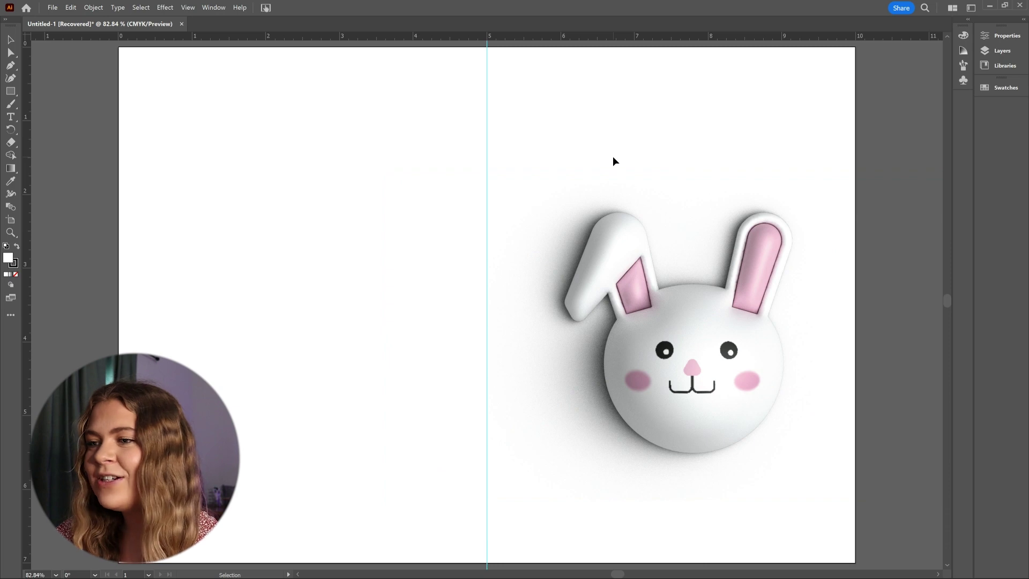
Type 'Happy Easter' above the bunny and scale it up.
key(t)
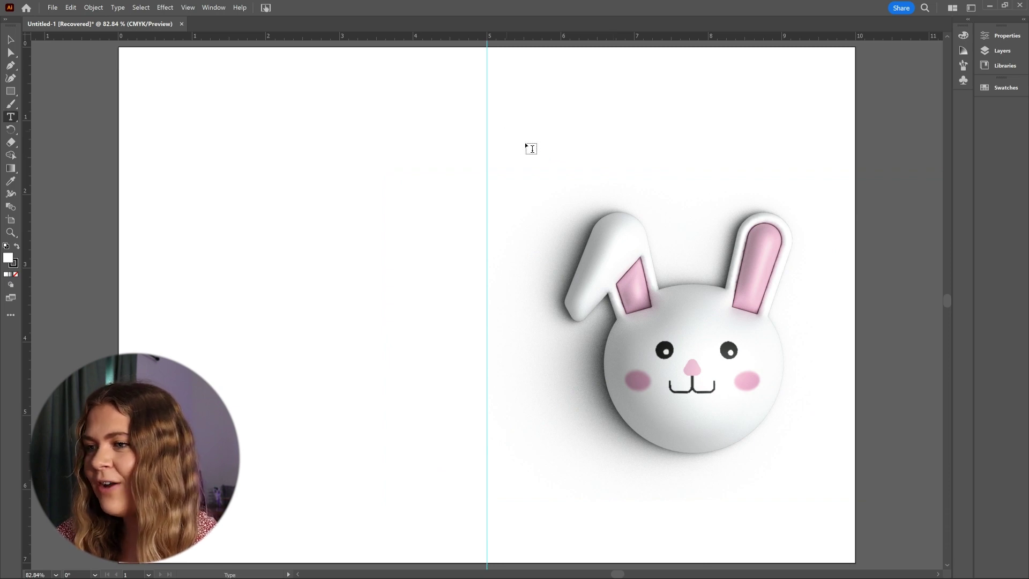
click(508, 143)
text(Happy Easter)
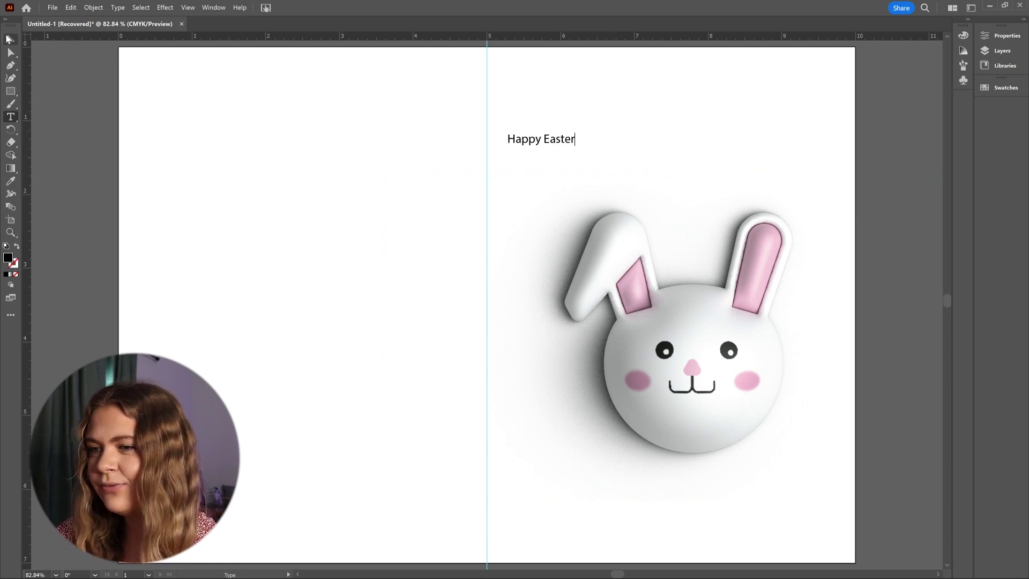
click(8, 38)
drag(576, 146, 826, 316)
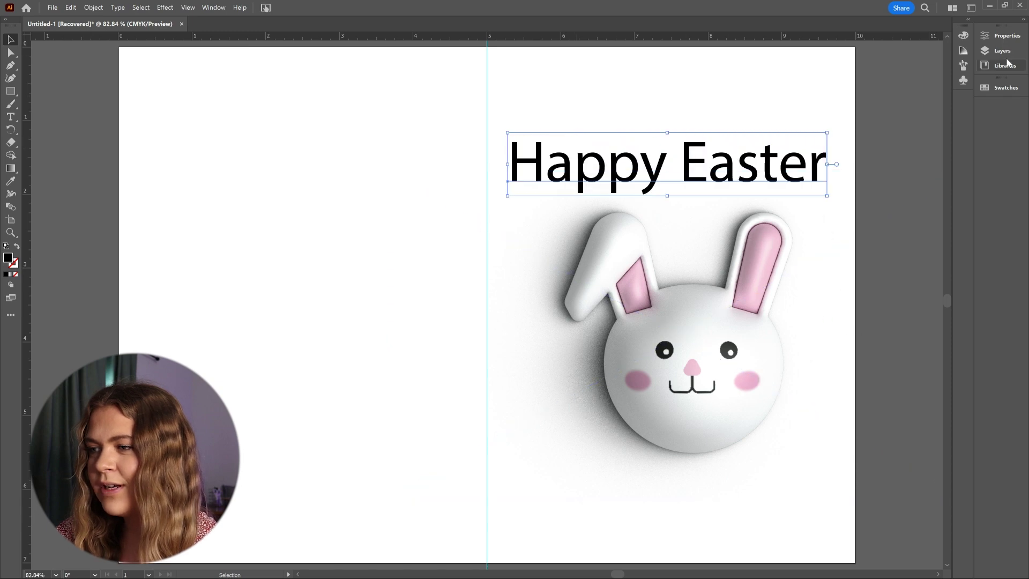
Set the Happy Easter headline font to Brandey Light.
click(1007, 35)
click(957, 239)
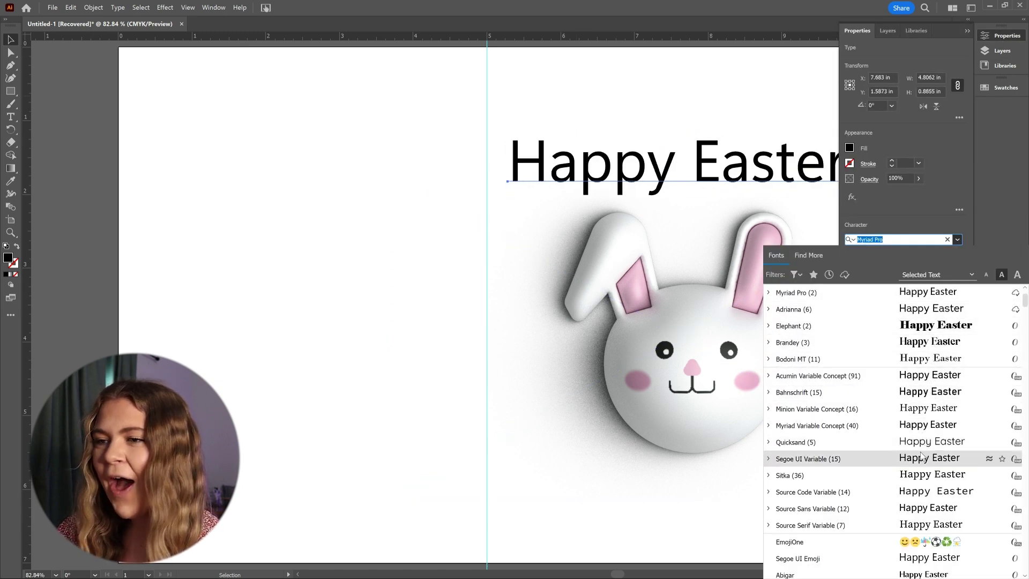
click(911, 342)
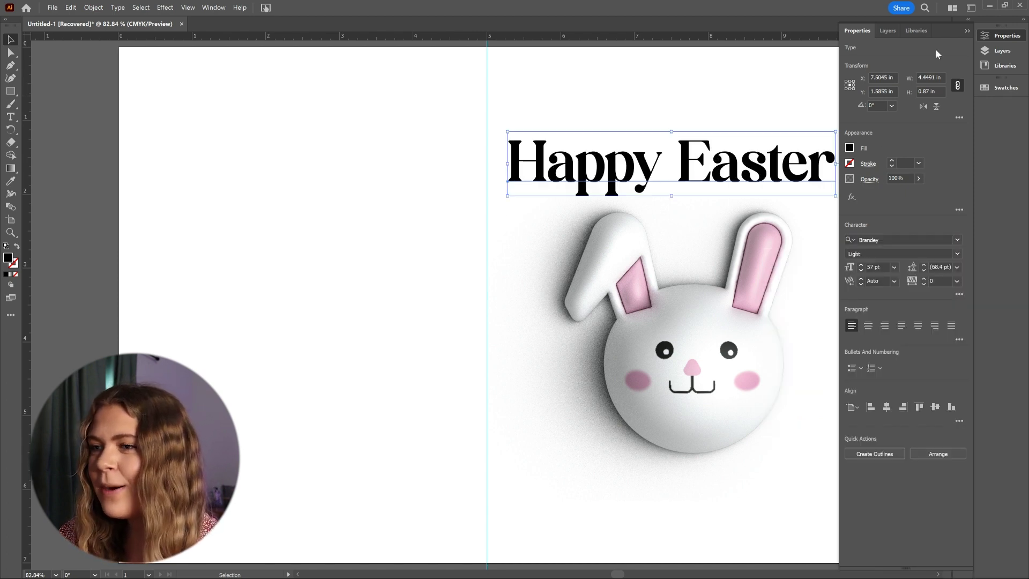
click(957, 253)
click(891, 266)
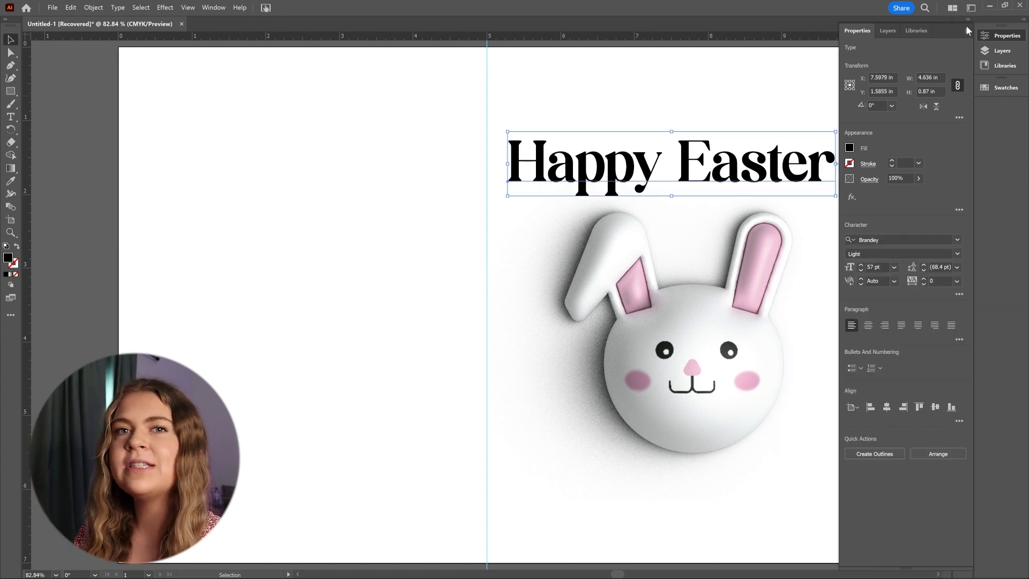
click(967, 31)
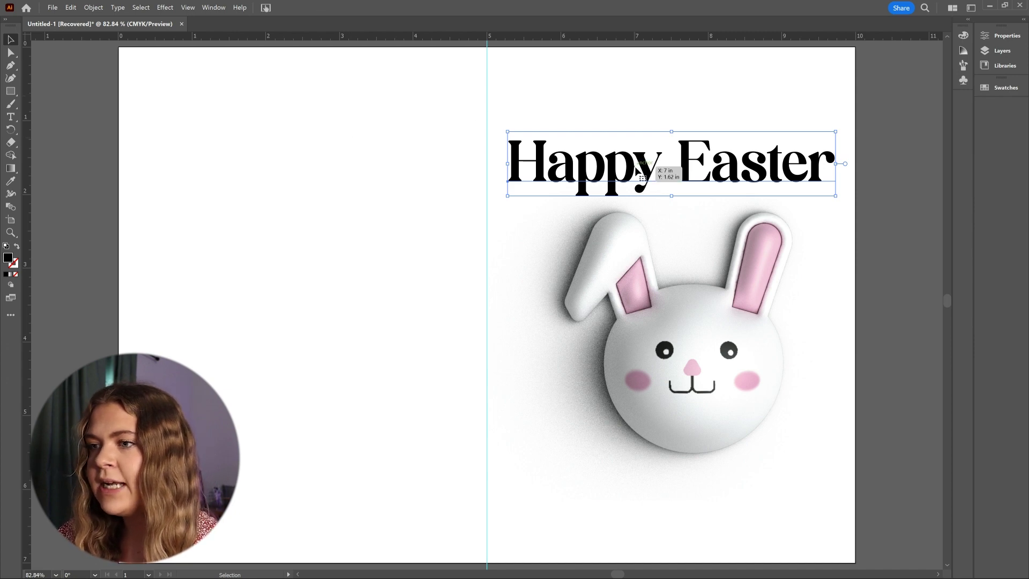
Apply an Arc warp with a softened bend to the Happy Easter heading.
click(165, 8)
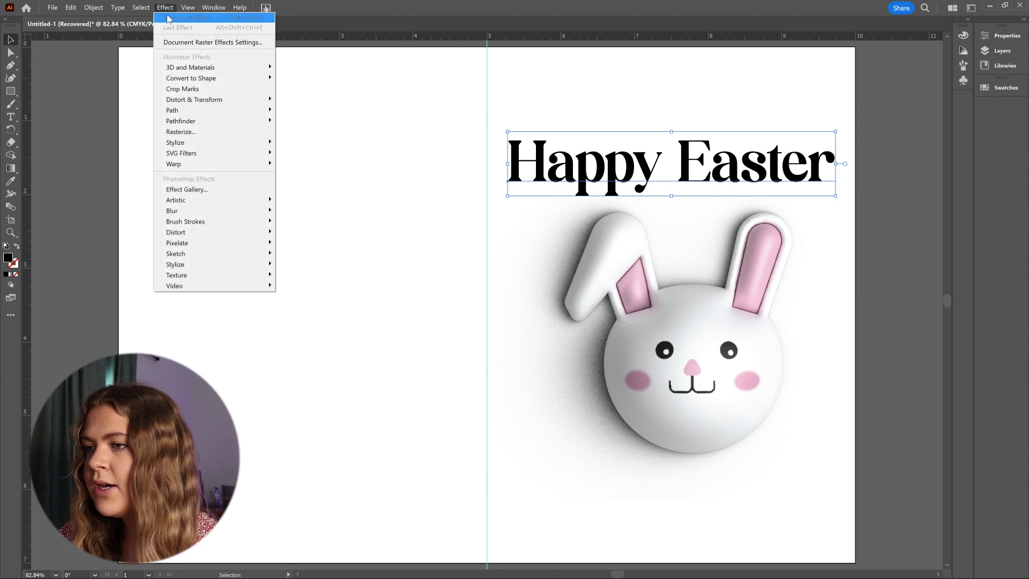
mouse_move(186, 165)
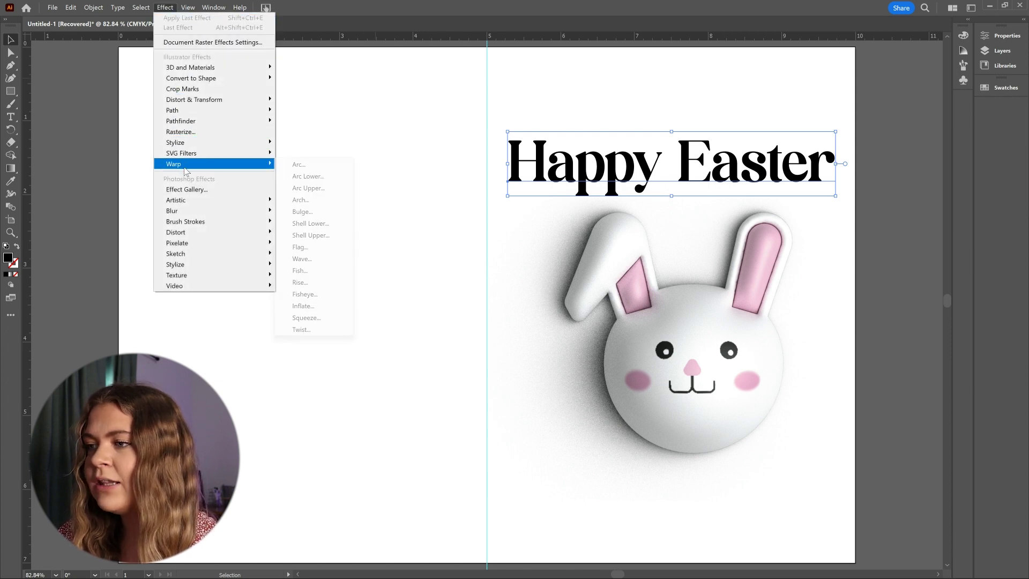
click(298, 164)
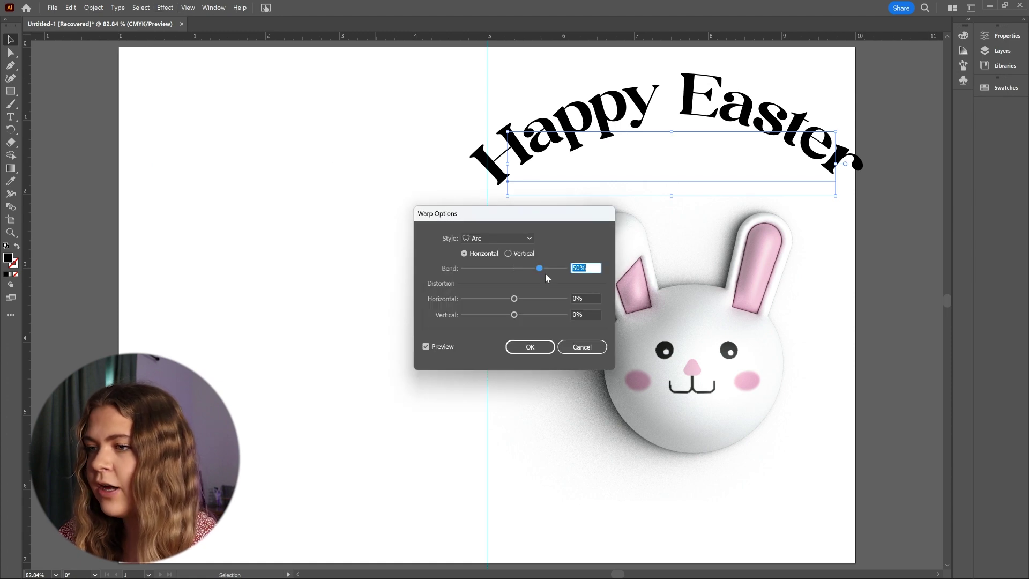
drag(538, 270, 528, 272)
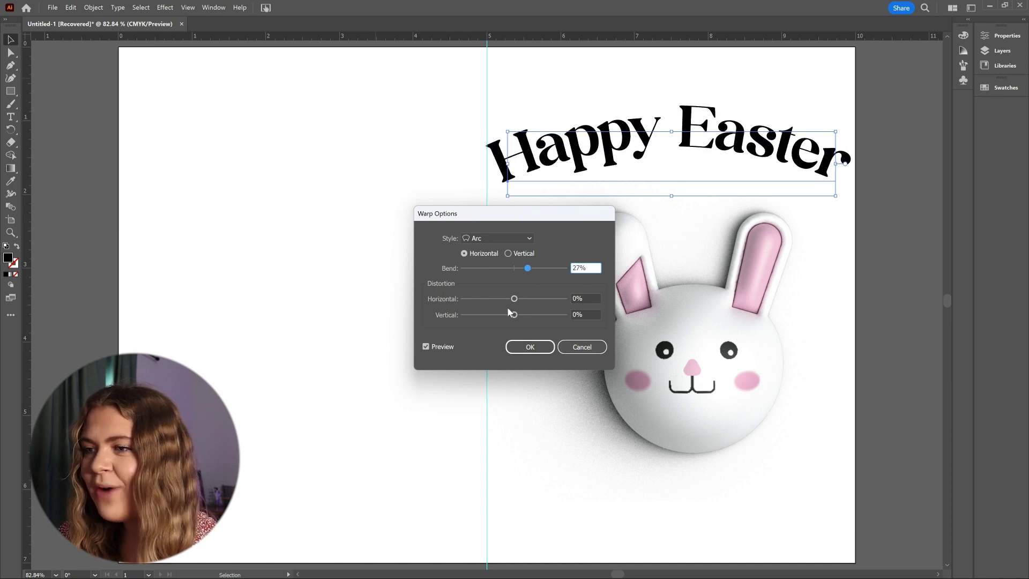
click(529, 347)
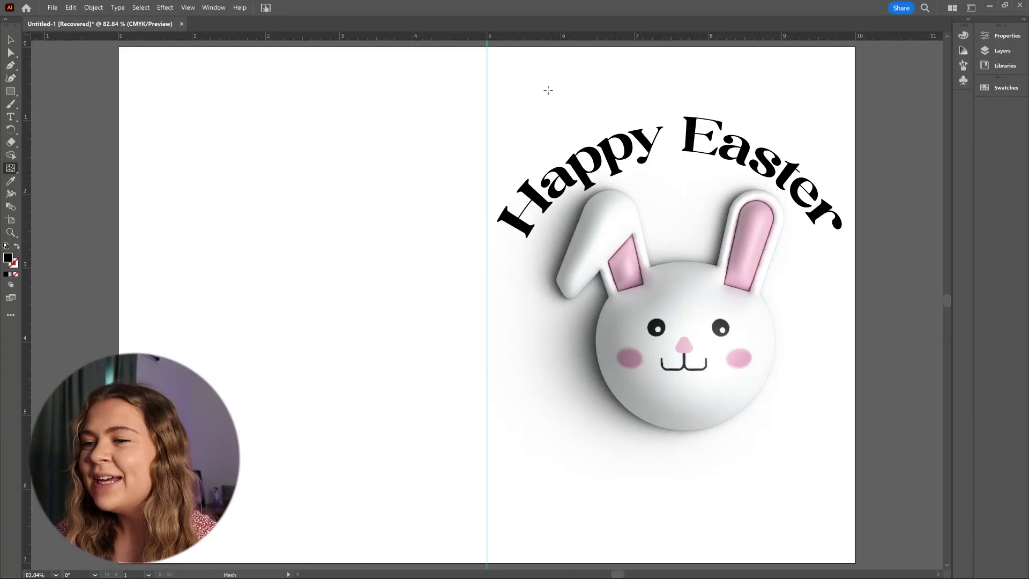
click(11, 91)
Draw black triangles above the heading with the Polygon tool.
click(64, 122)
mouse_move(498, 77)
mouse_down()
mouse_move(593, 91)
mouse_move(600, 65)
mouse_up()
key(Down)
key(Down)
key(v)
Paint a wavy Blob Brush stroke through the triangles and recolour it black.
key(ctrl+minus)
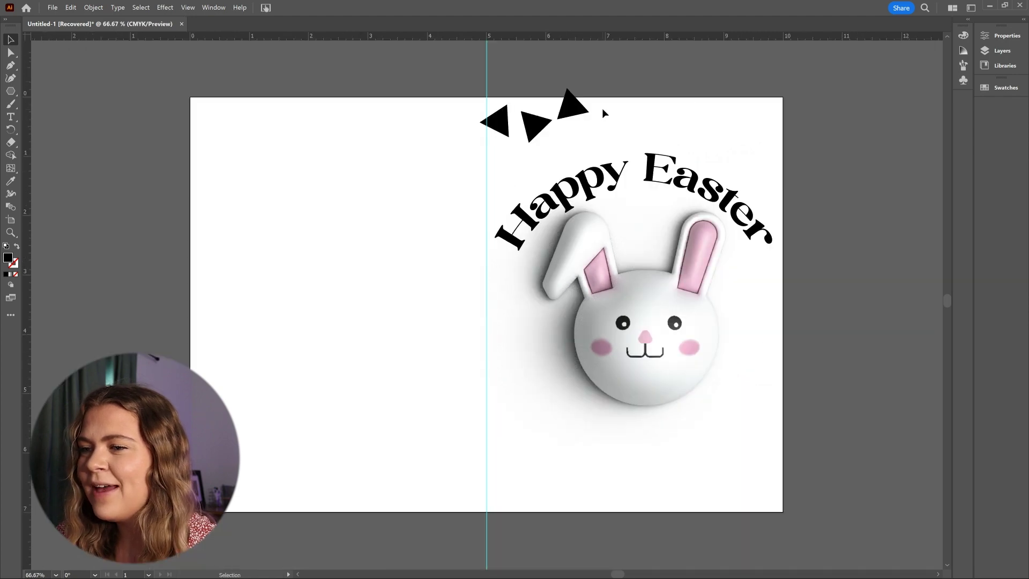
key(shift+b)
key(F7)
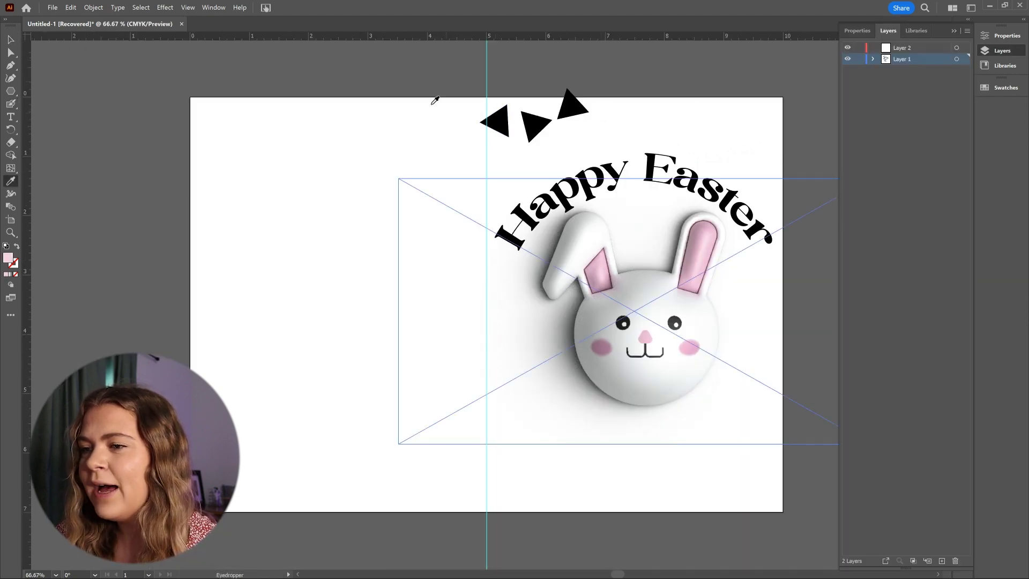
mouse_move(425, 92)
mouse_down()
mouse_move(440, 86)
mouse_move(501, 119)
mouse_move(546, 115)
mouse_move(617, 87)
mouse_up()
key(v)
click(606, 94)
key(i)
click(563, 114)
key(v)
click(664, 131)
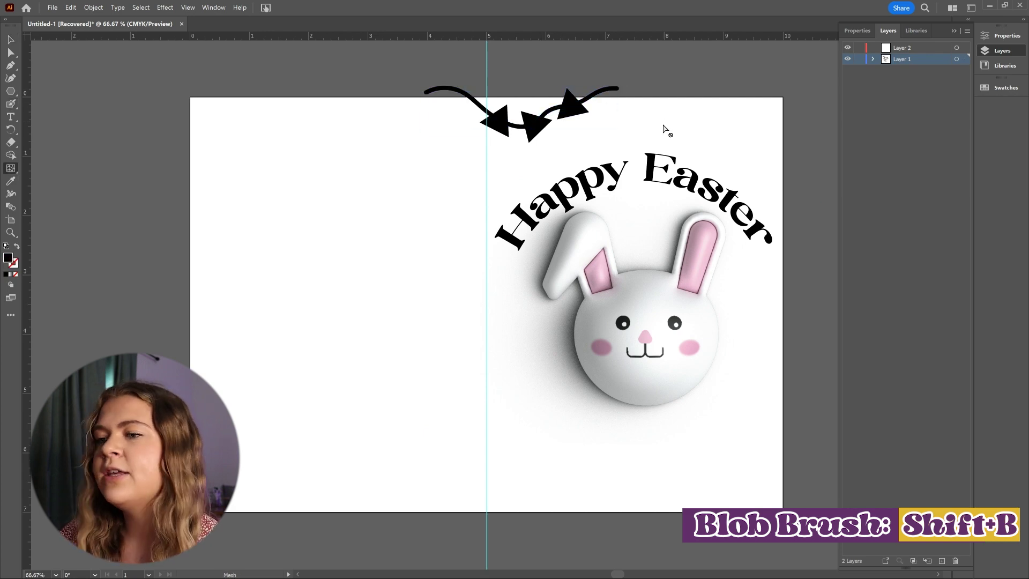
Copy the triangle banner to the lower right and rotate it into position.
click(492, 90)
drag(536, 128, 697, 453)
drag(761, 455, 706, 493)
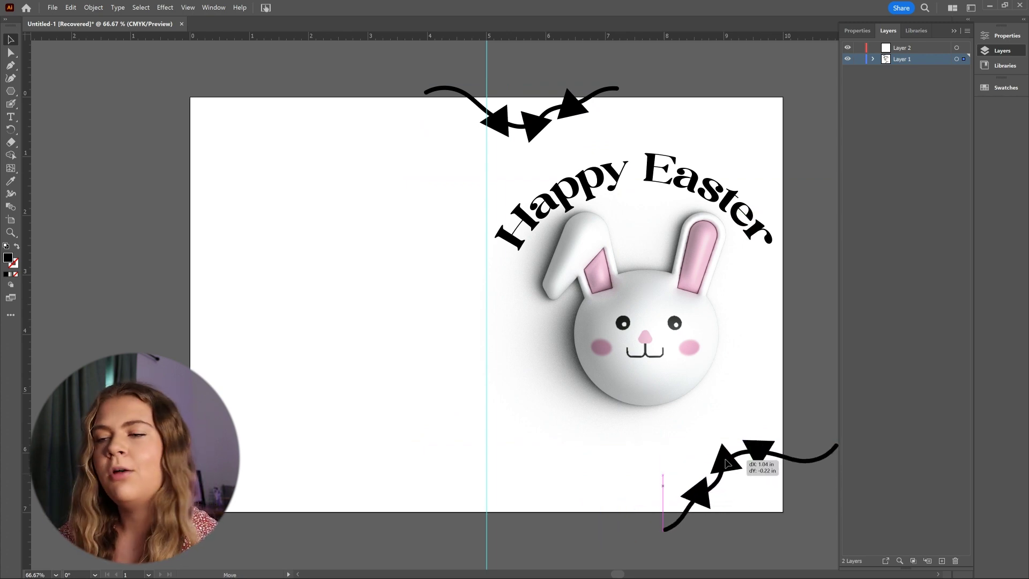
mouse_move(662, 533)
mouse_down()
mouse_move(649, 530)
mouse_move(659, 512)
mouse_move(650, 527)
mouse_up()
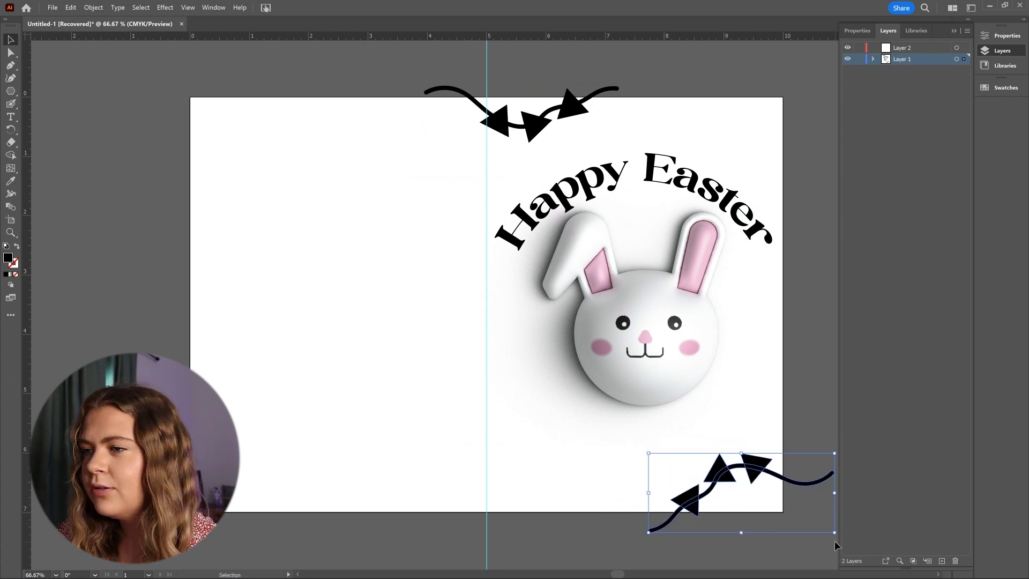
drag(836, 539, 826, 528)
drag(761, 469, 761, 482)
click(800, 386)
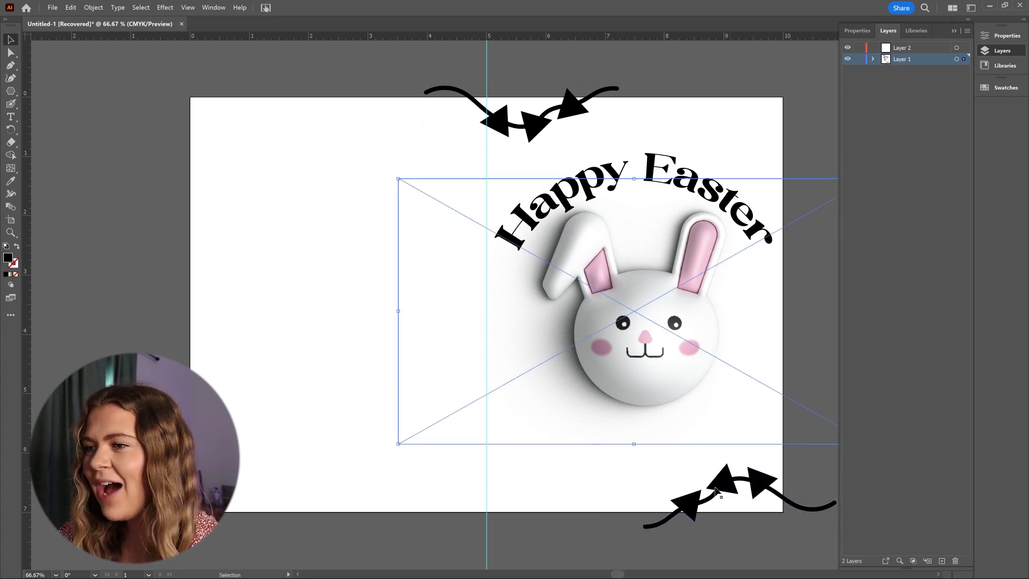
click(594, 542)
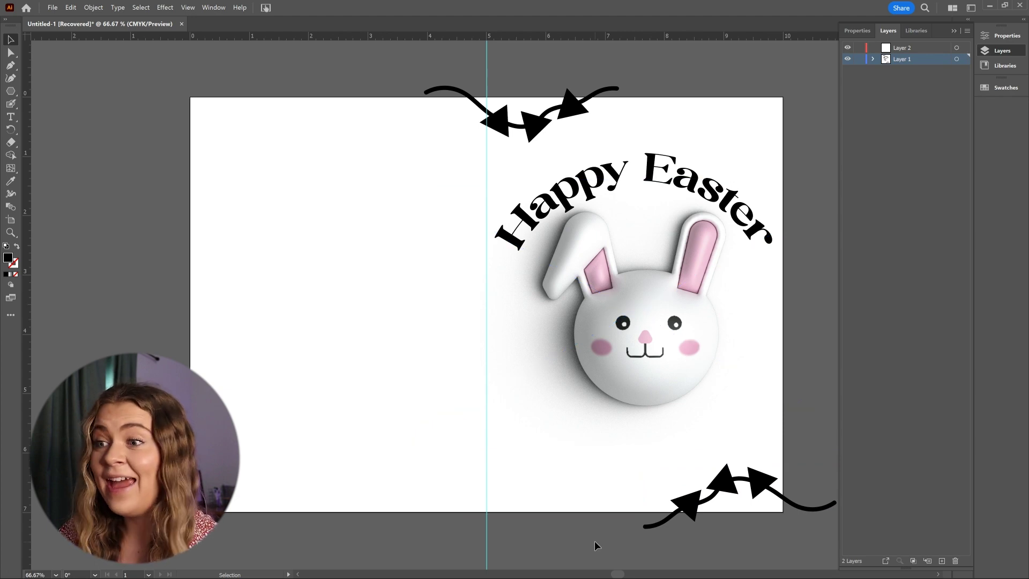
Draw an egg ellipse near the bottom of the front and fill it light pink.
key(l)
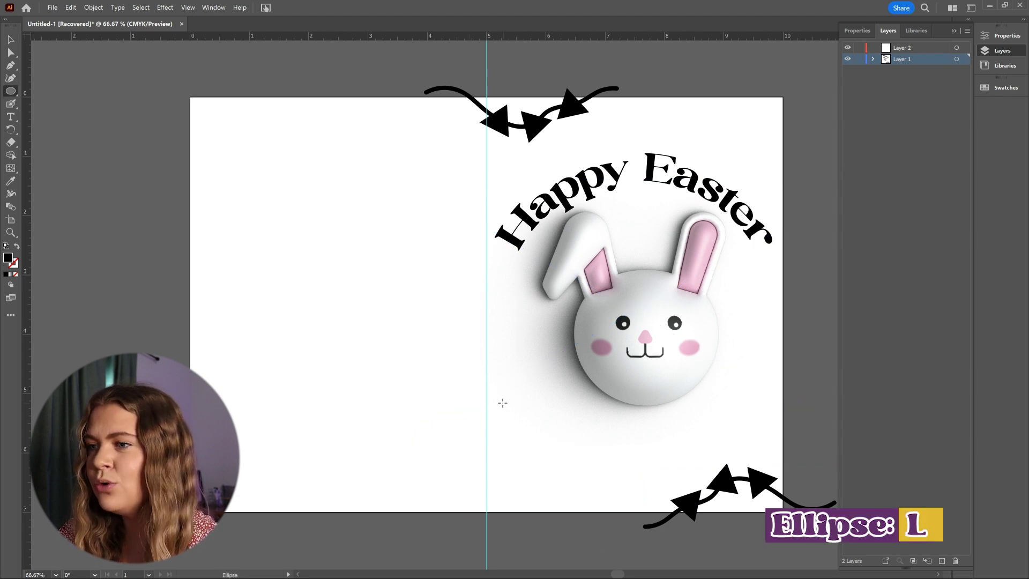
drag(503, 404, 563, 485)
key(i)
click(600, 348)
Copy small black speckle ellipses onto the egg.
scroll(560, 480, up, 5)
drag(484, 301, 421, 355)
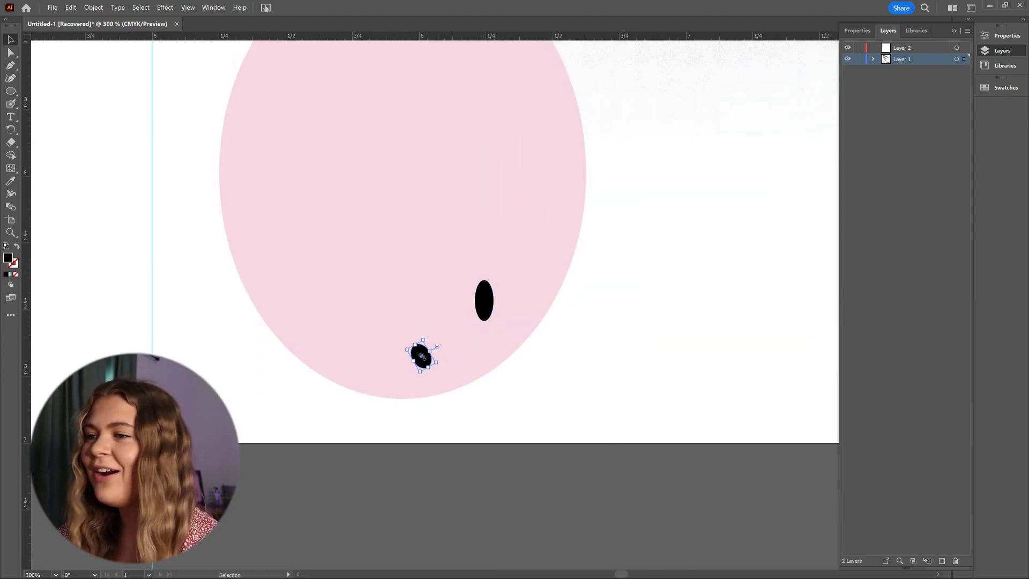
key(ctrl+minus)
drag(483, 300, 560, 282)
scroll(574, 271, up, 5)
click(580, 333)
Tilt the top speckle on the egg and fit the card in view.
scroll(581, 332, down, 6)
key(a)
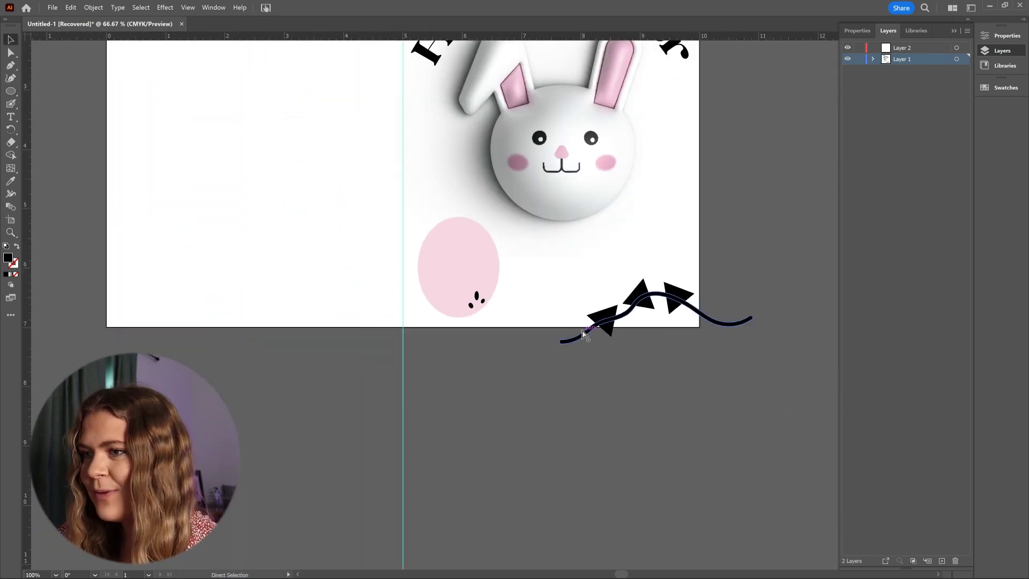
key(v)
click(526, 464)
key(ctrl+plus)
key(ctrl+plus)
key(ctrl+plus)
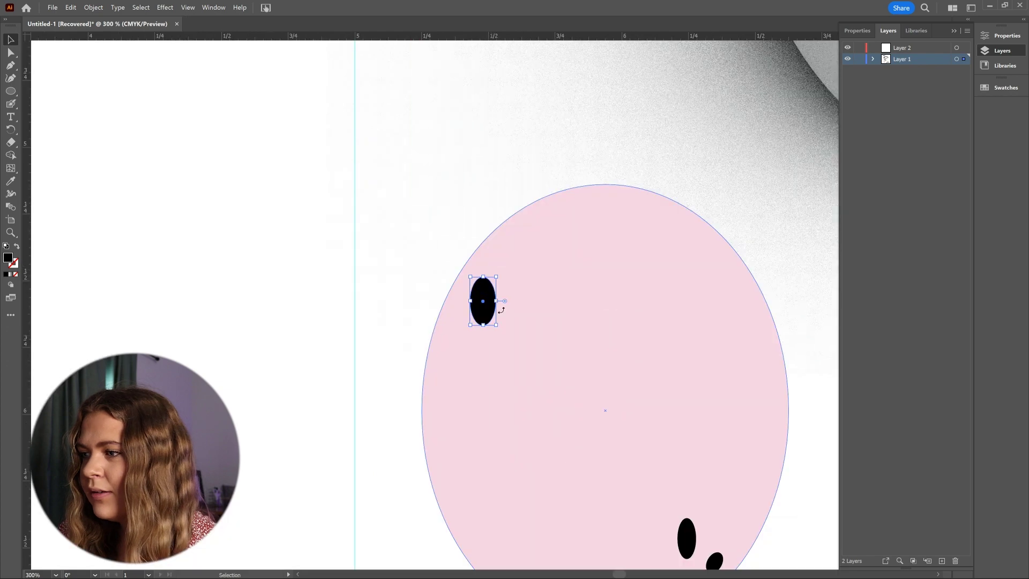
drag(501, 310, 542, 253)
key(ctrl+shift+a)
key(ctrl+0)
Draw a flat ellipse under the egg, send it behind, and apply Gaussian Blur.
key(l)
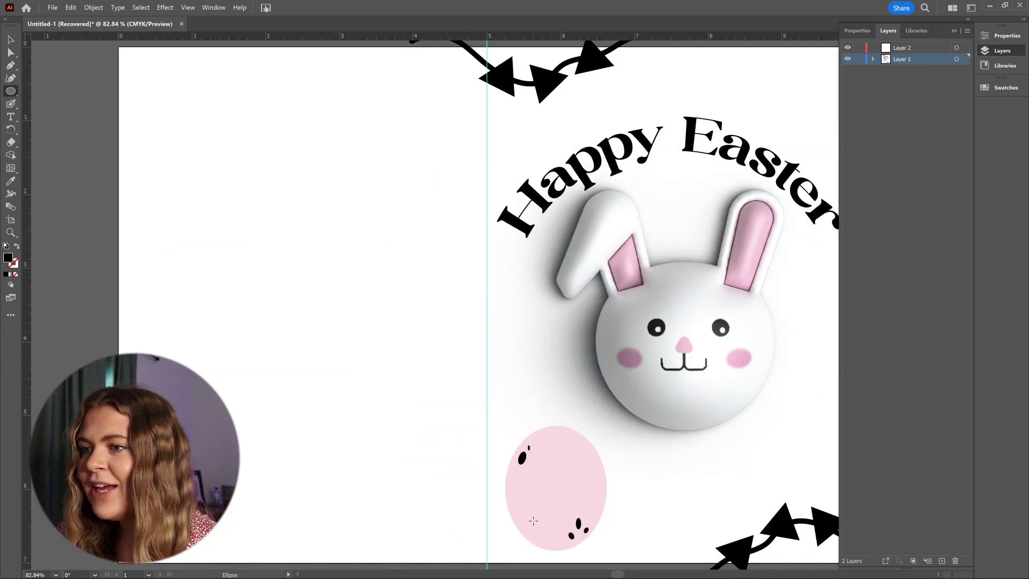
drag(640, 530, 655, 556)
key(v)
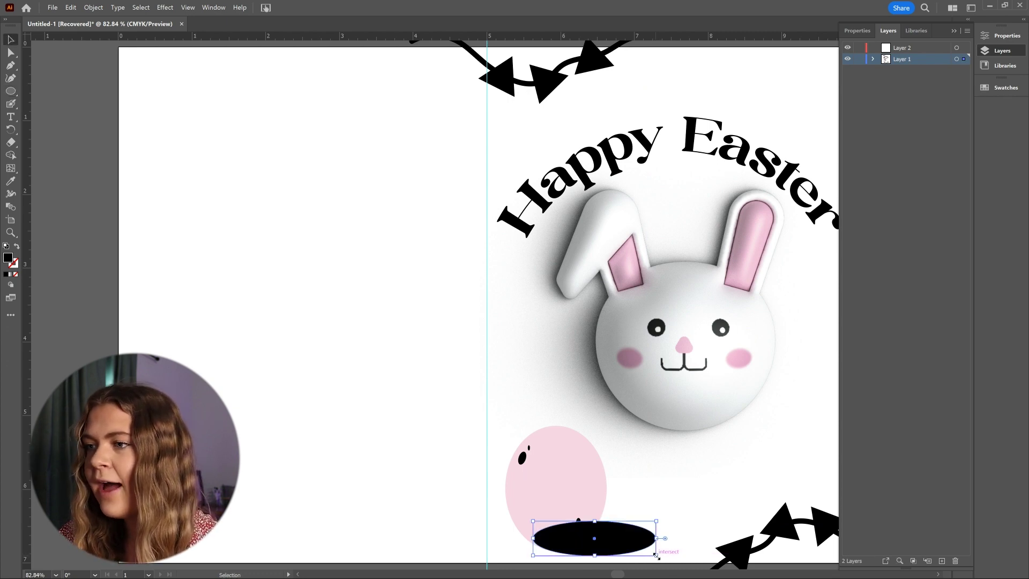
key(ctrl)
key(ctrl)
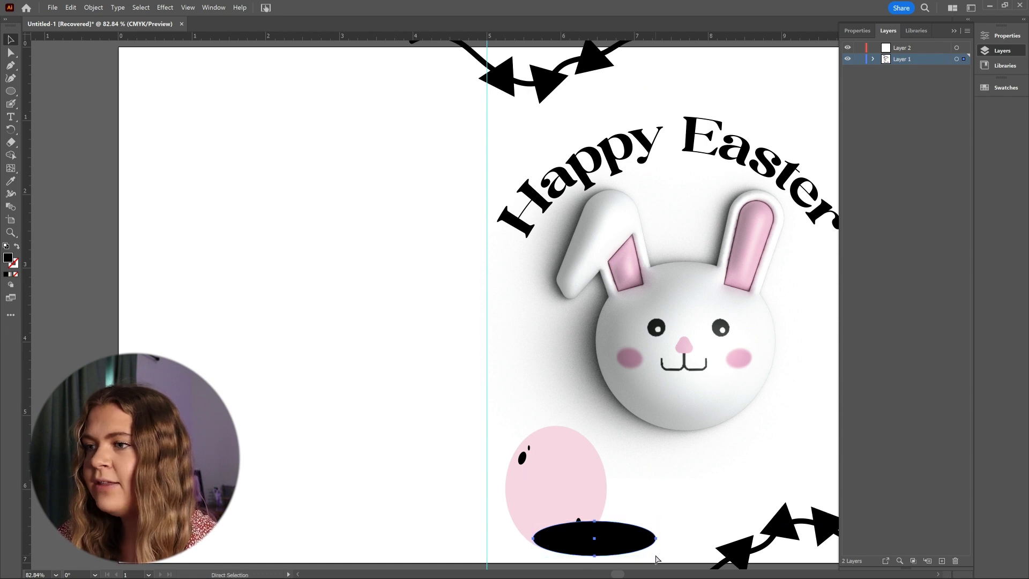
key(ctrl+bracketleft)
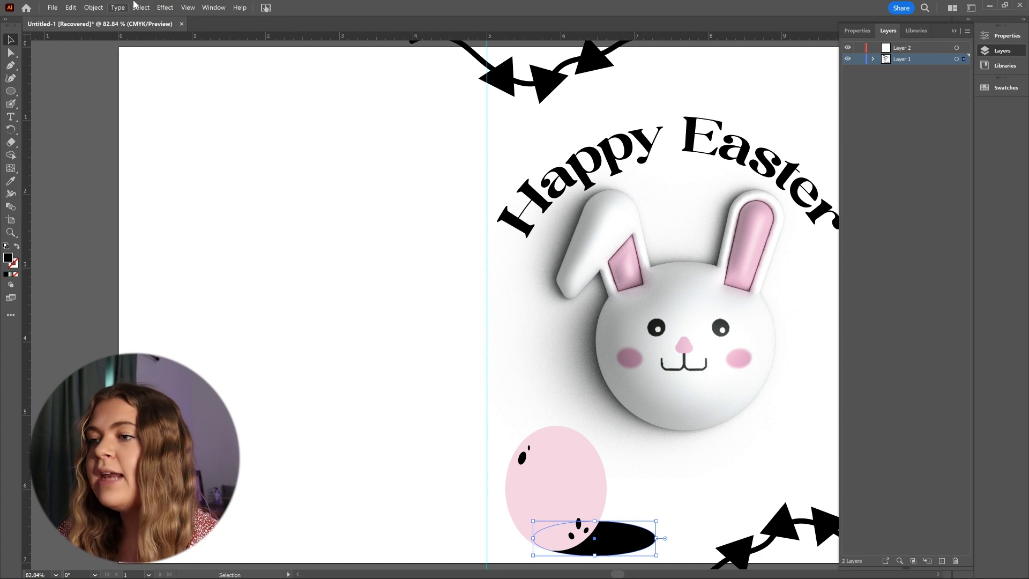
click(171, 8)
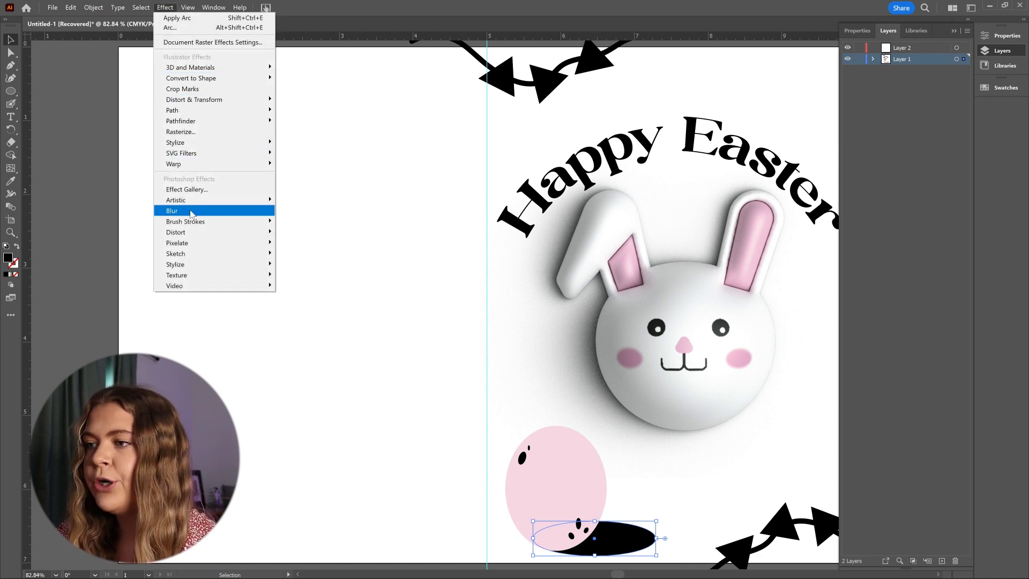
mouse_move(197, 217)
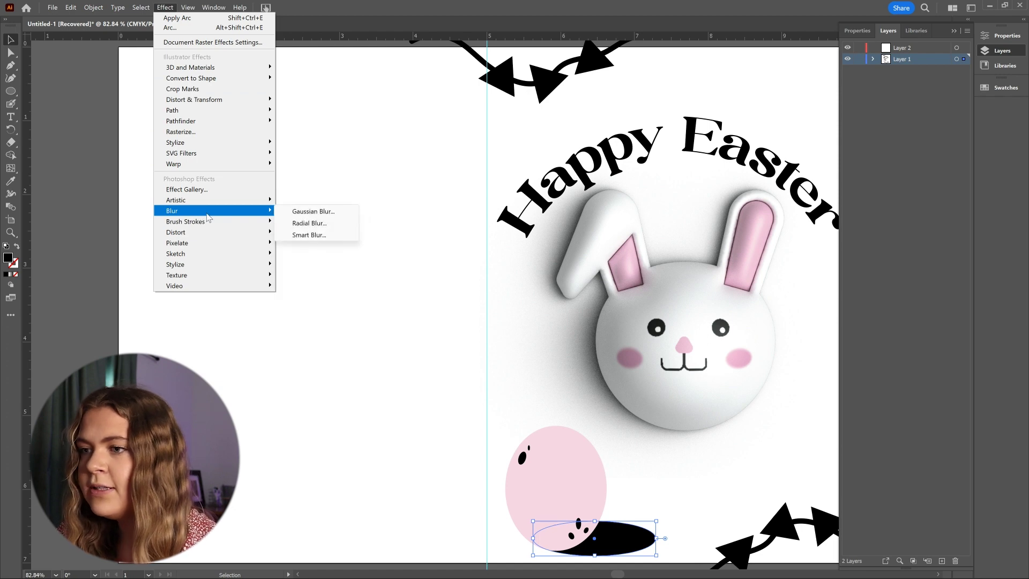
click(299, 213)
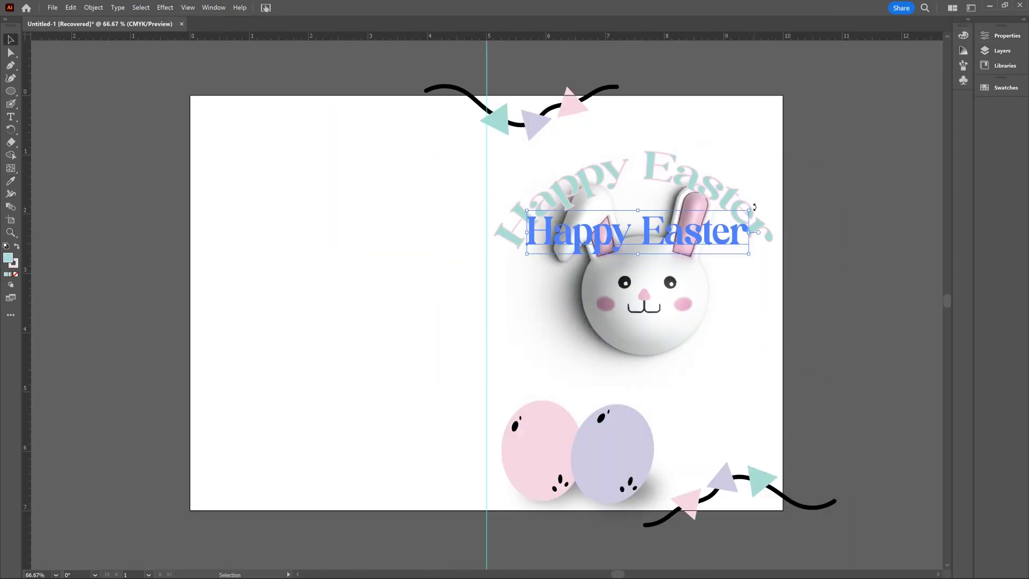
Place Primary Logo_ Lavender from Libraries at the bottom centre of the left back panel.
click(94, 7)
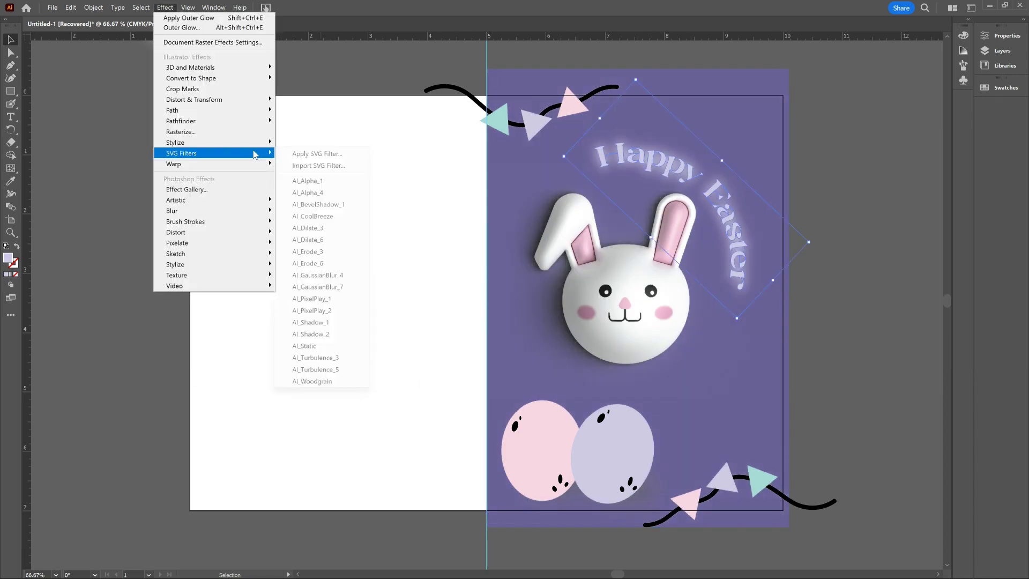
drag(191, 217, 498, 311)
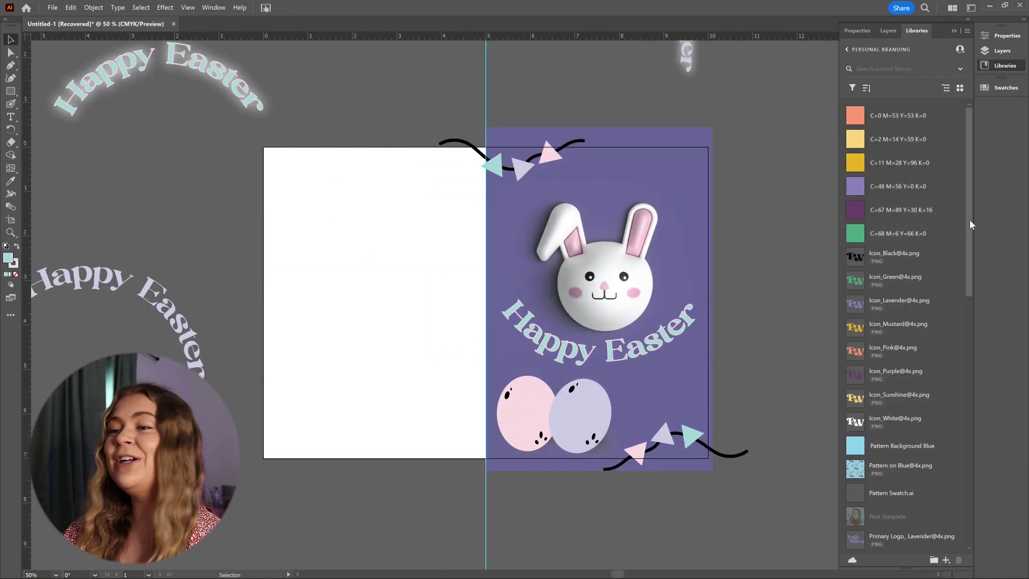
scroll(967, 284, down, 2)
drag(968, 284, 974, 368)
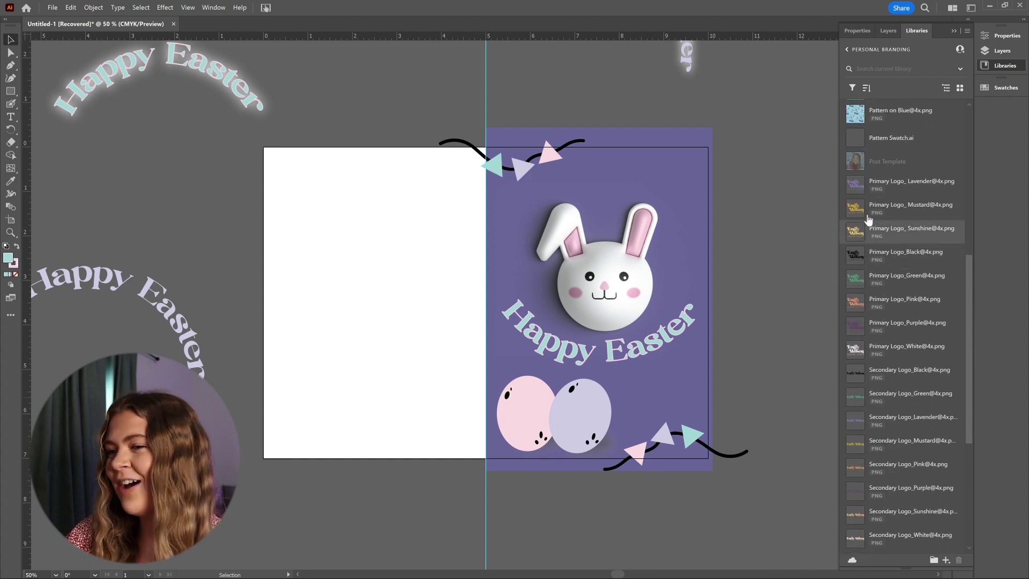
drag(861, 186, 376, 432)
click(371, 477)
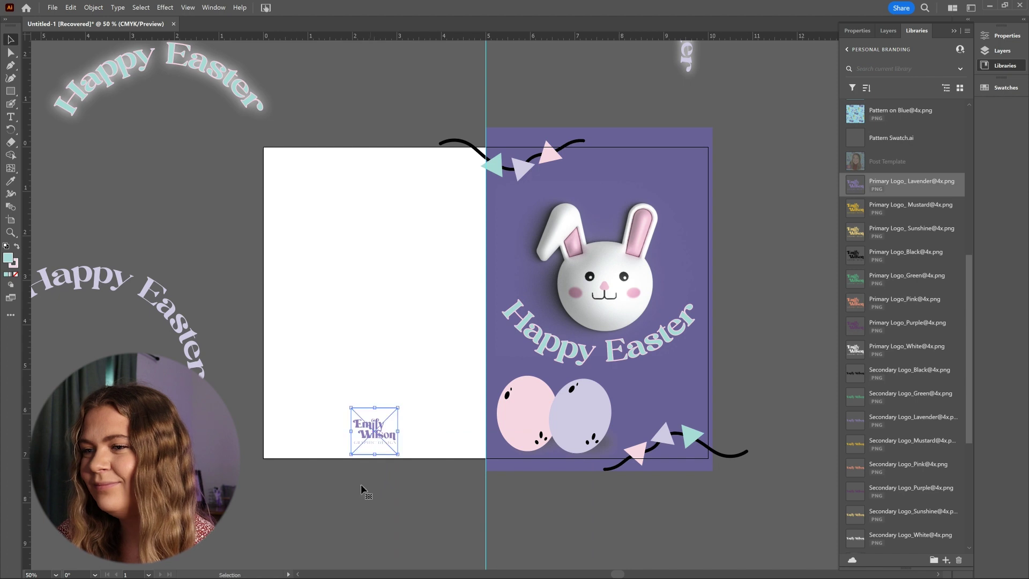
click(357, 538)
key(ctrl+minus)
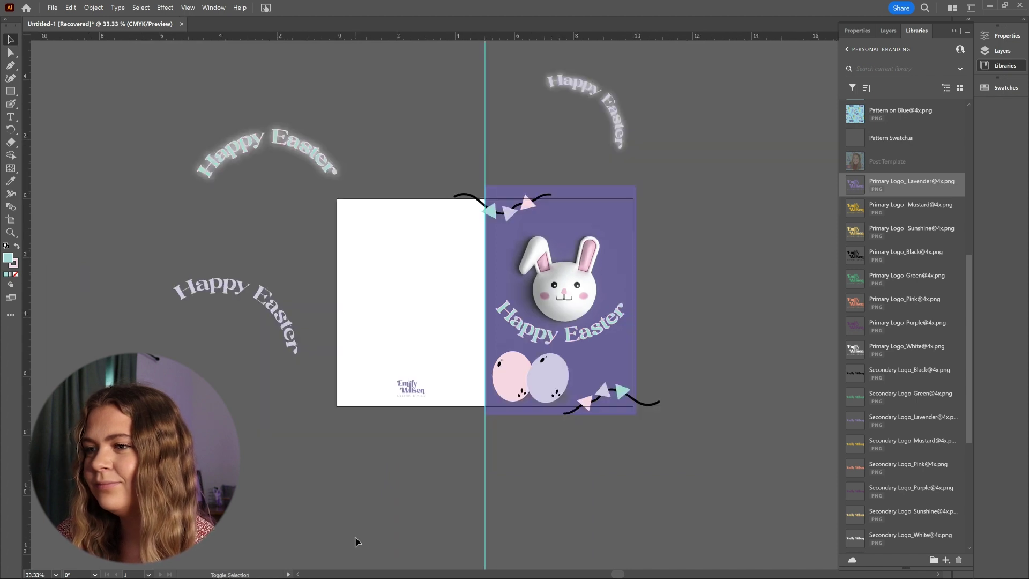
Alt-drag Artboard 1 downward with the Artboard tool to create '02 - Artboard 1 copy'.
key(shift+o)
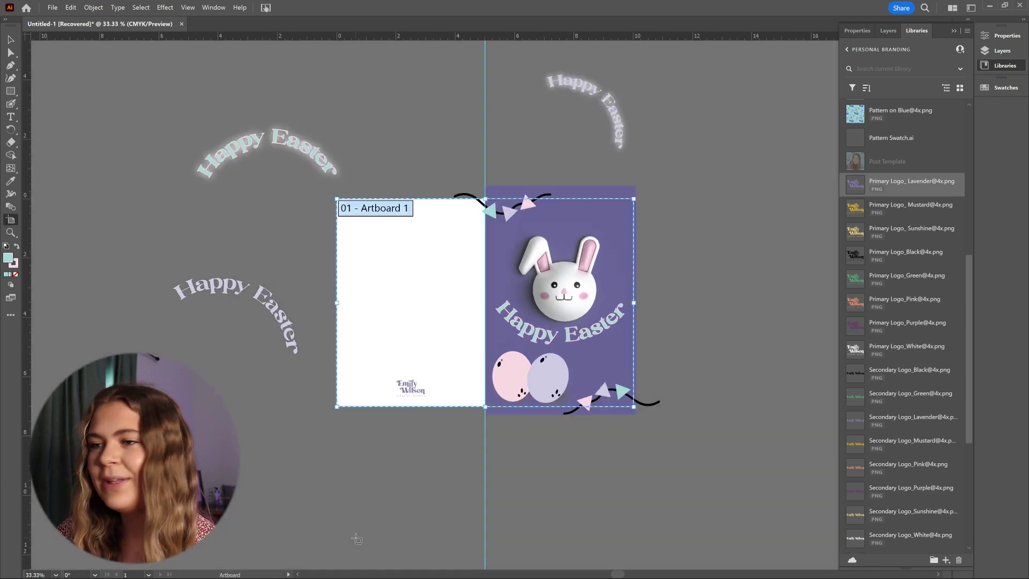
click(392, 212)
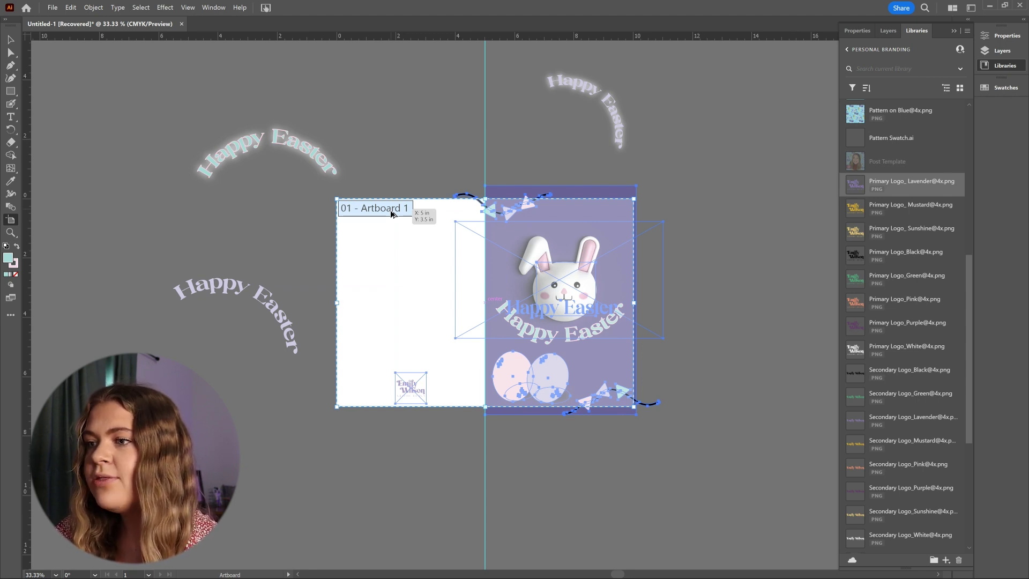
drag(391, 212, 387, 454)
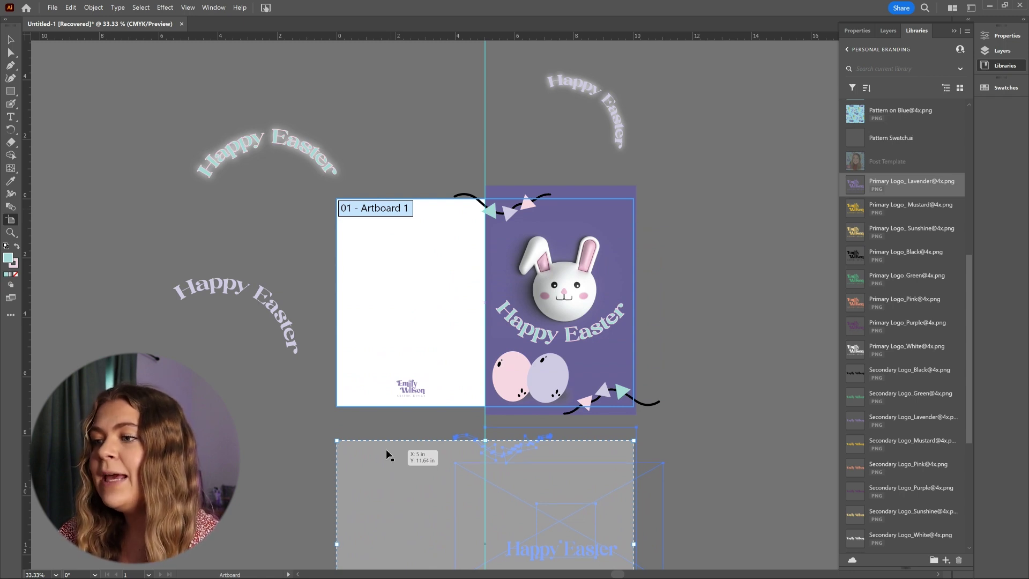
drag(386, 450, 387, 450)
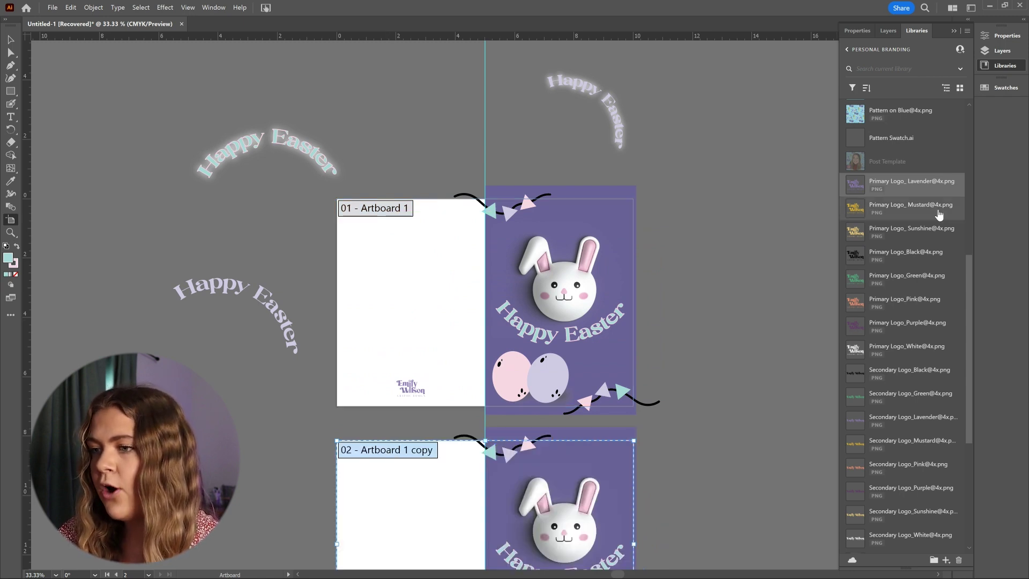
click(954, 31)
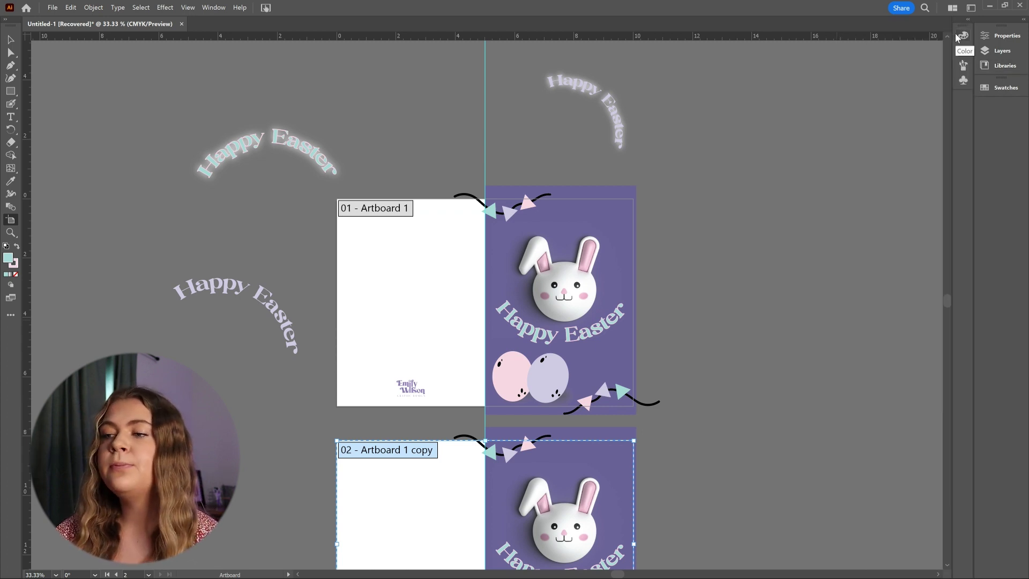
key(ctrl+0)
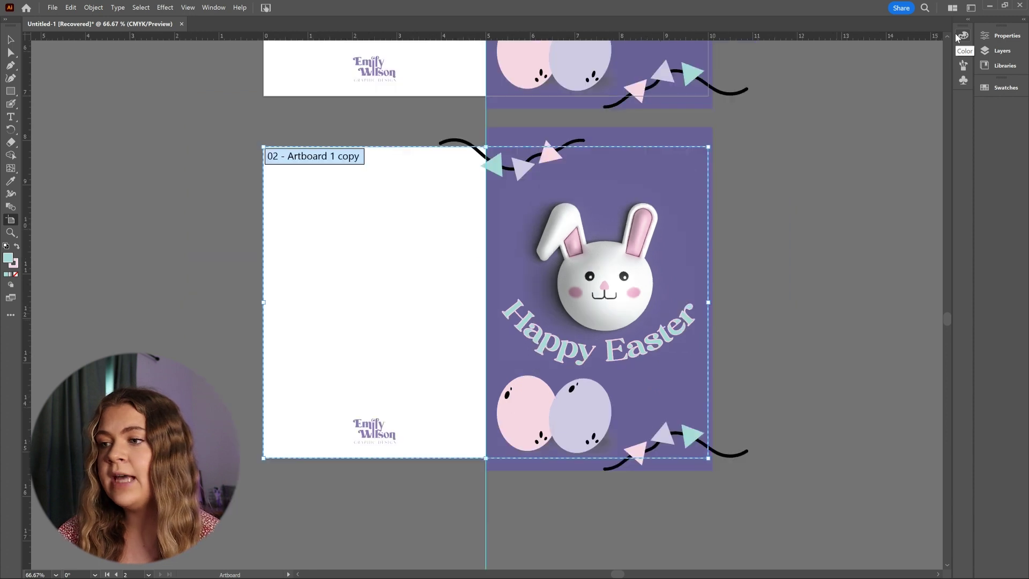
Delete the front artwork from the copied card.
key(ctrl+minus)
key(v)
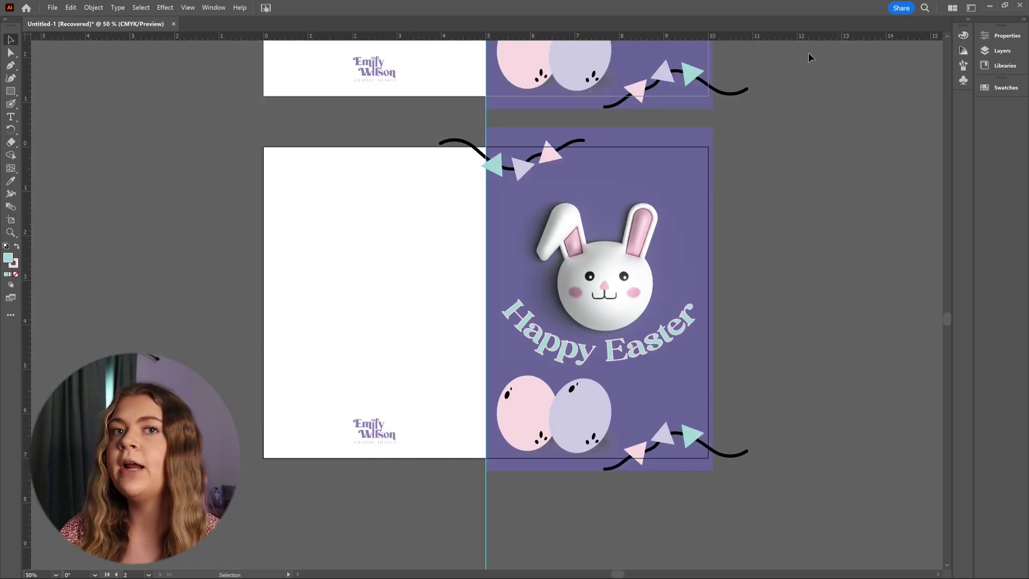
click(755, 335)
key(Delete)
Type the 'Praying for a blessed Easter…' message inside the card at 16 pt.
key(t)
click(302, 259)
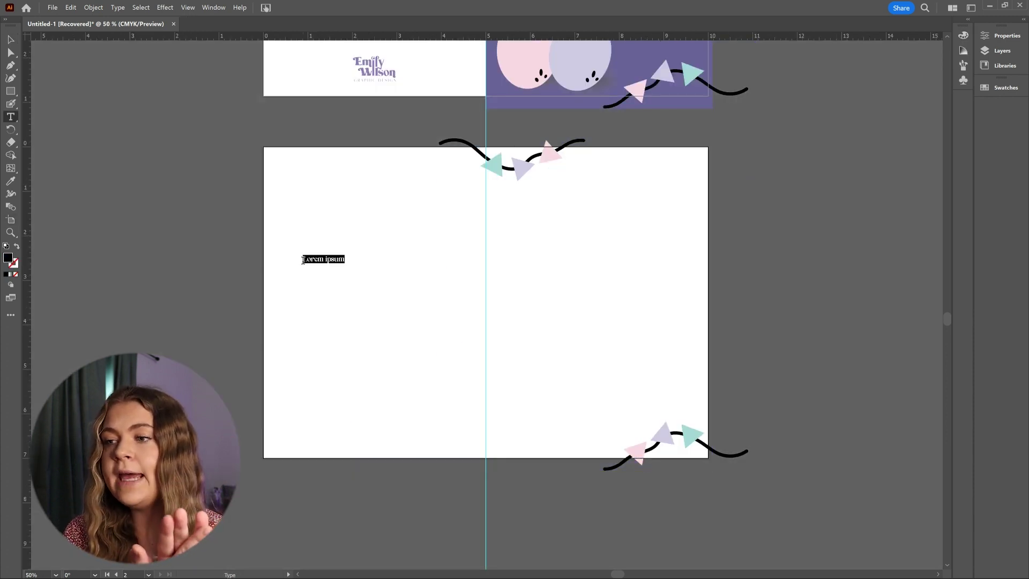
text(Praying for a blessed Easter for you and your family.)
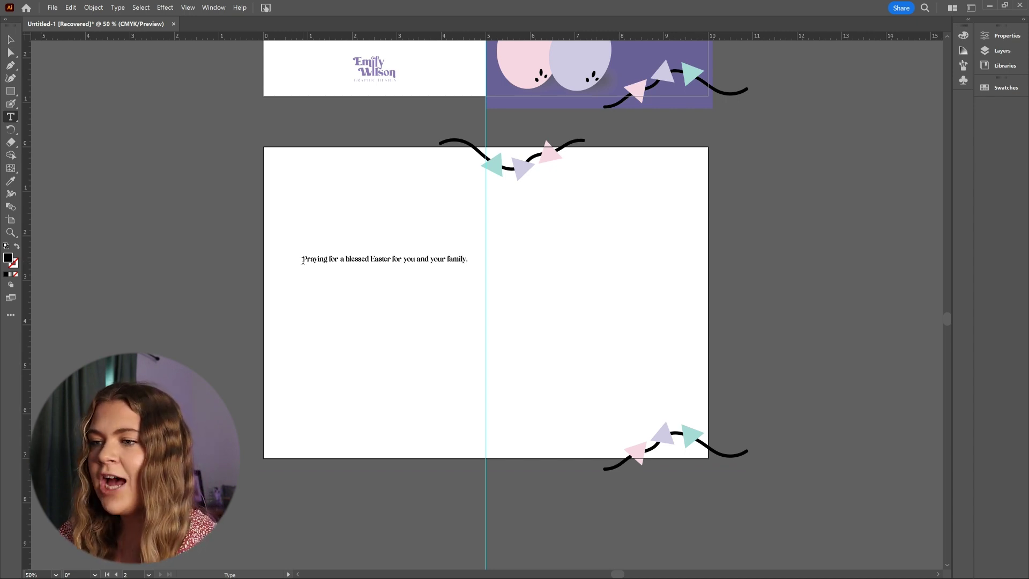
click(10, 39)
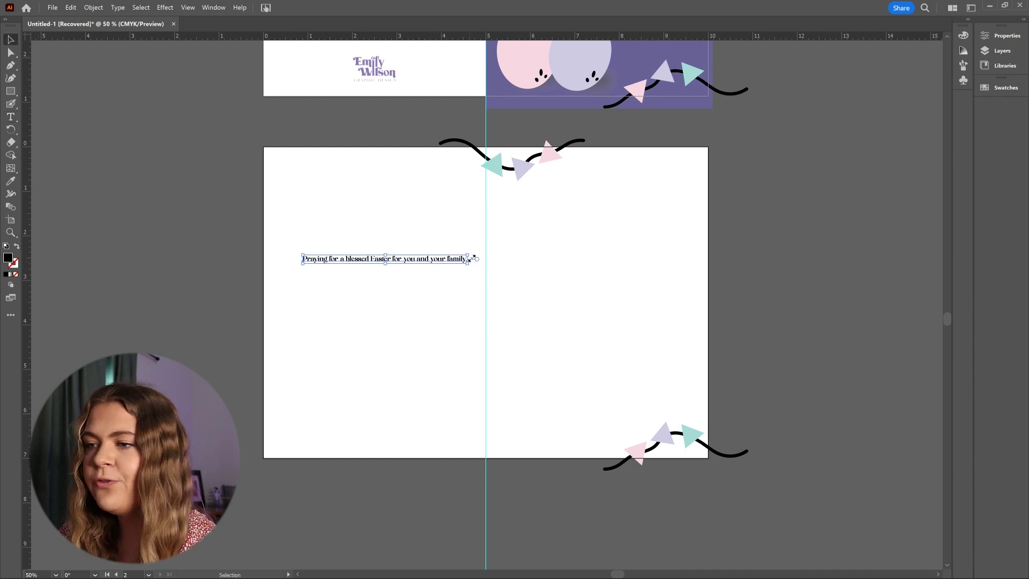
drag(468, 263, 639, 348)
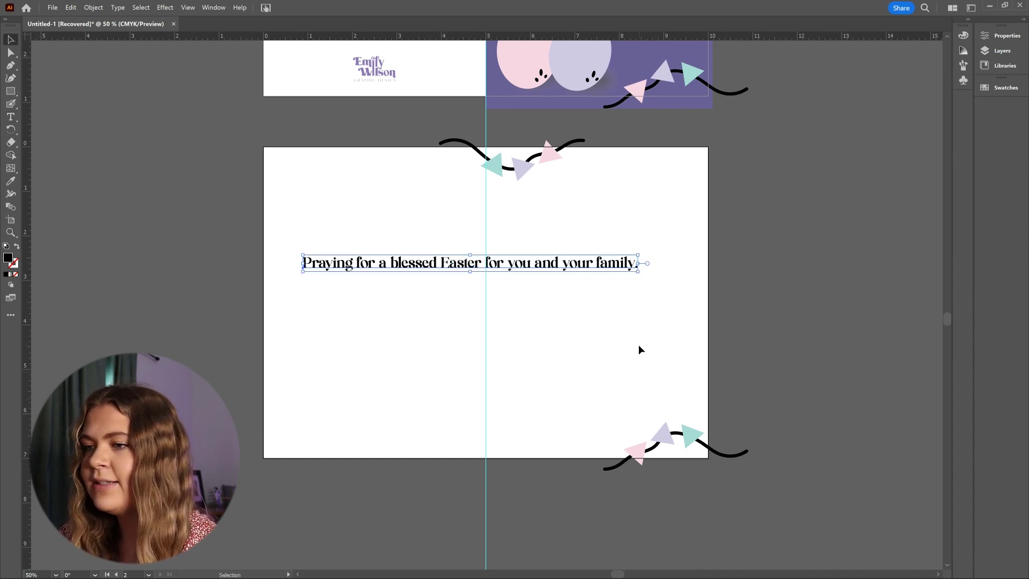
click(1001, 36)
double_click(871, 267)
text(16)
key(Tab)
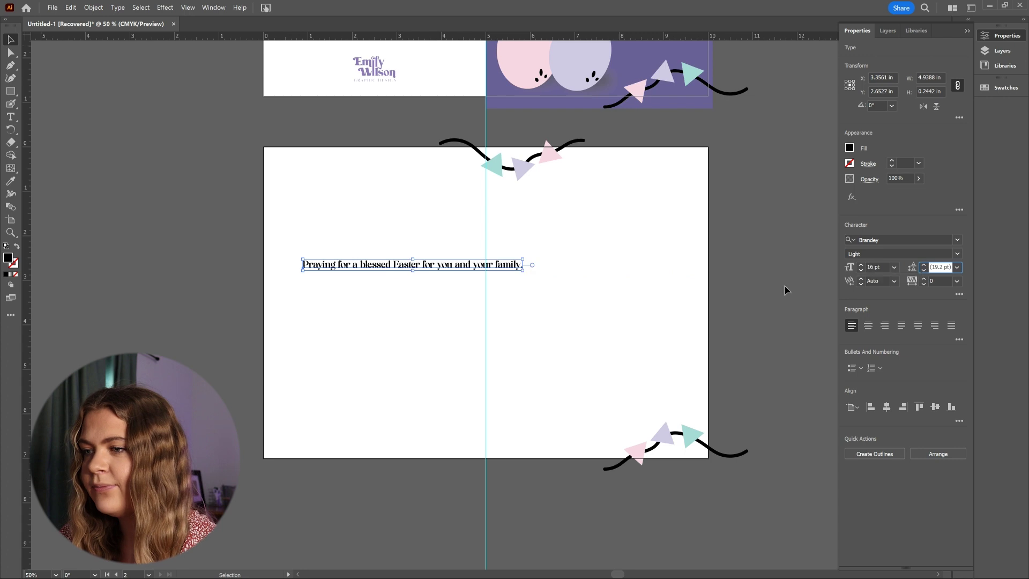
Break the message after Easter, centre-align both lines, and position it on the left panel.
double_click(438, 264)
key(Return)
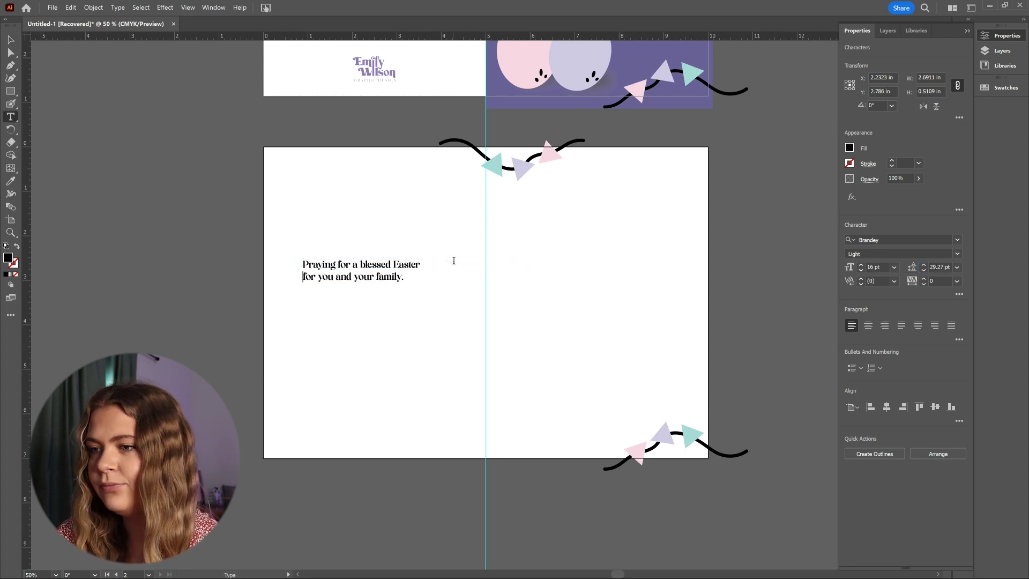
key(Escape)
drag(354, 274, 394, 315)
click(868, 324)
click(406, 345)
click(401, 366)
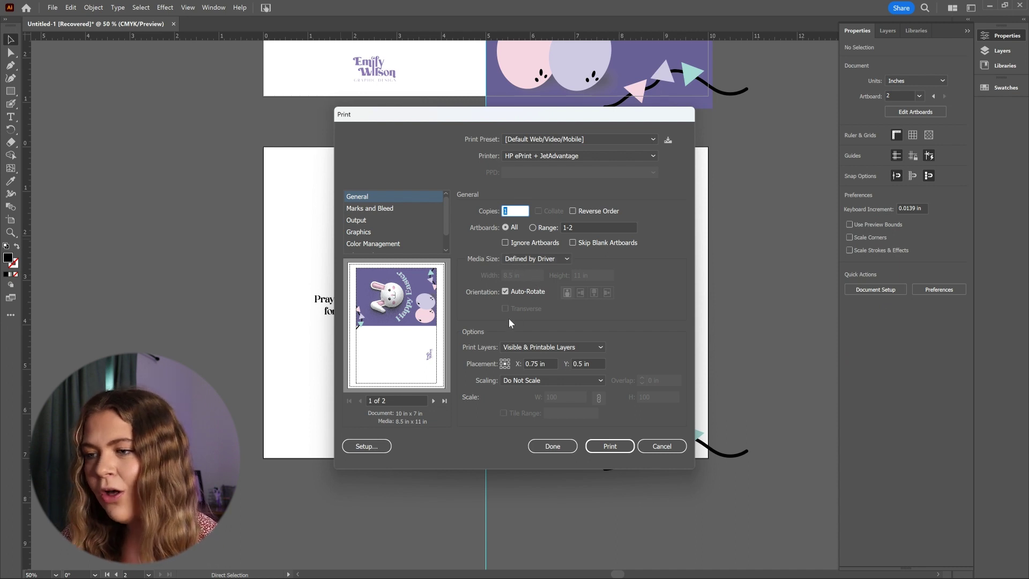
Open the HP printer's Printing Preferences and show the Print on Both Sides choices.
click(369, 446)
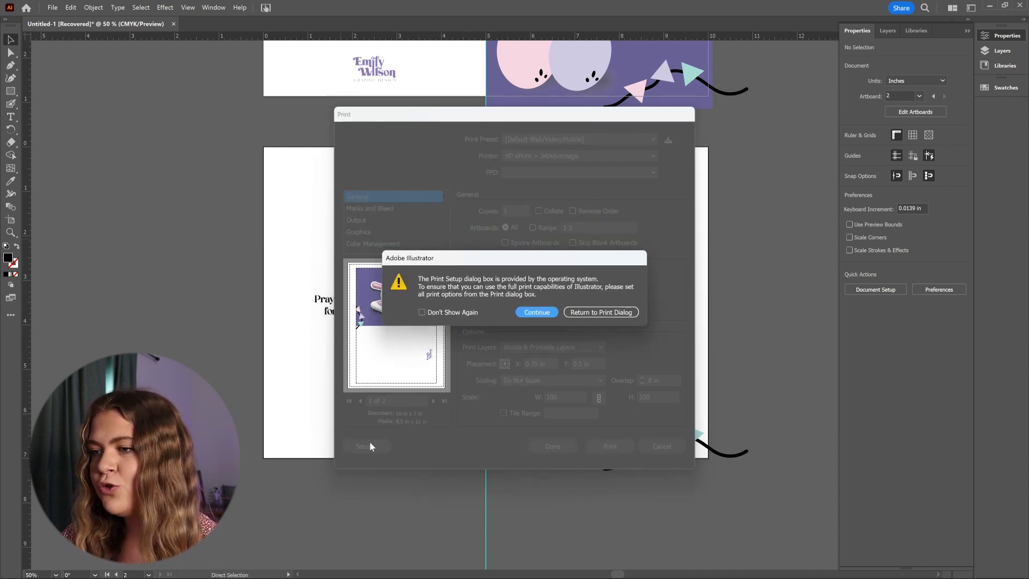
click(544, 311)
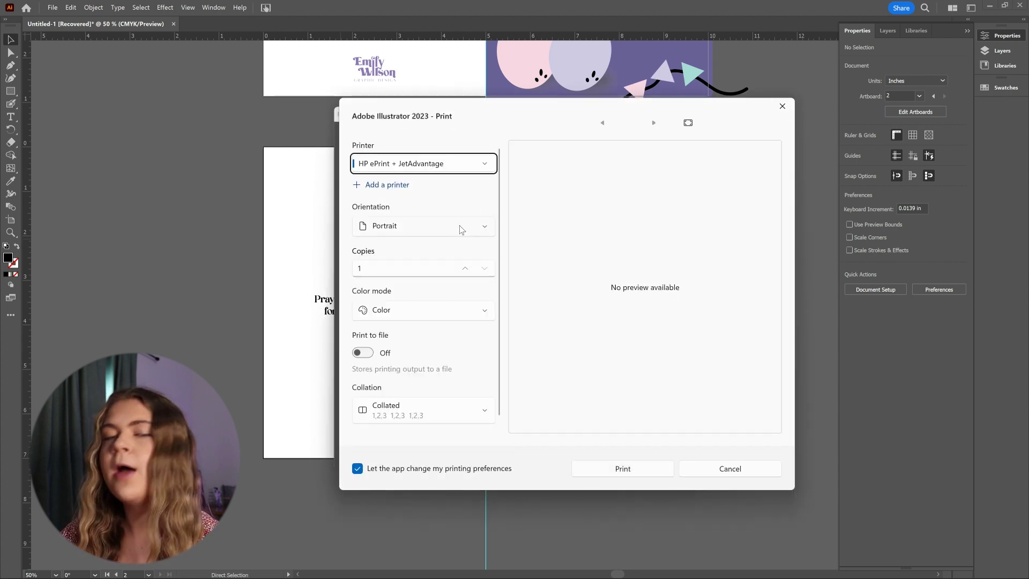
scroll(501, 284, down, 1)
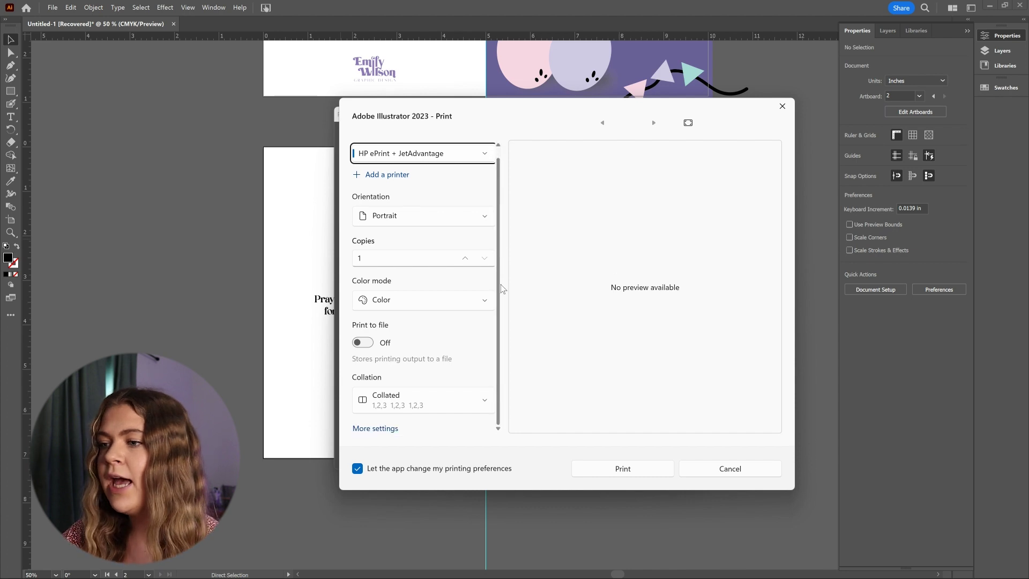
click(376, 431)
click(390, 192)
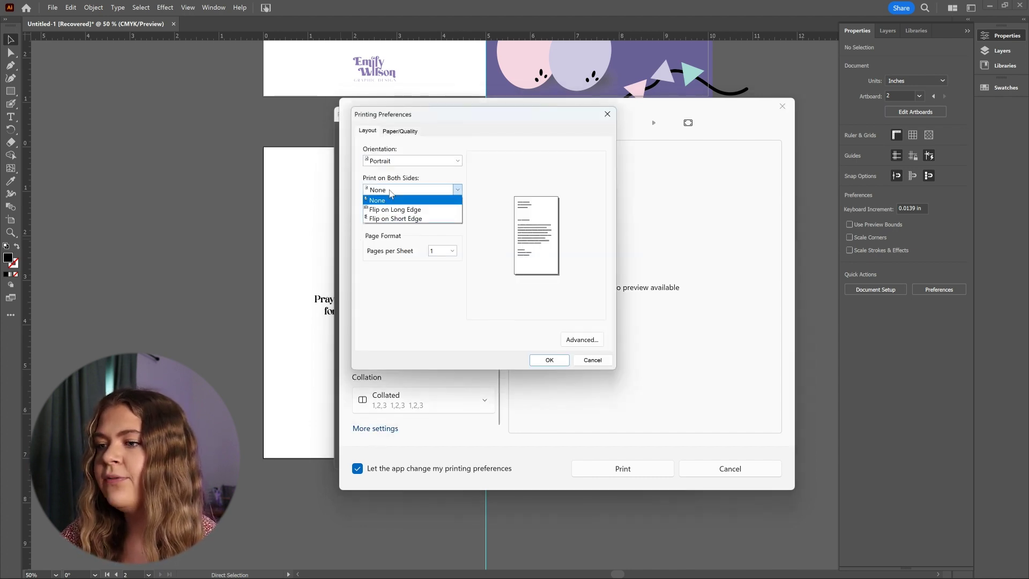